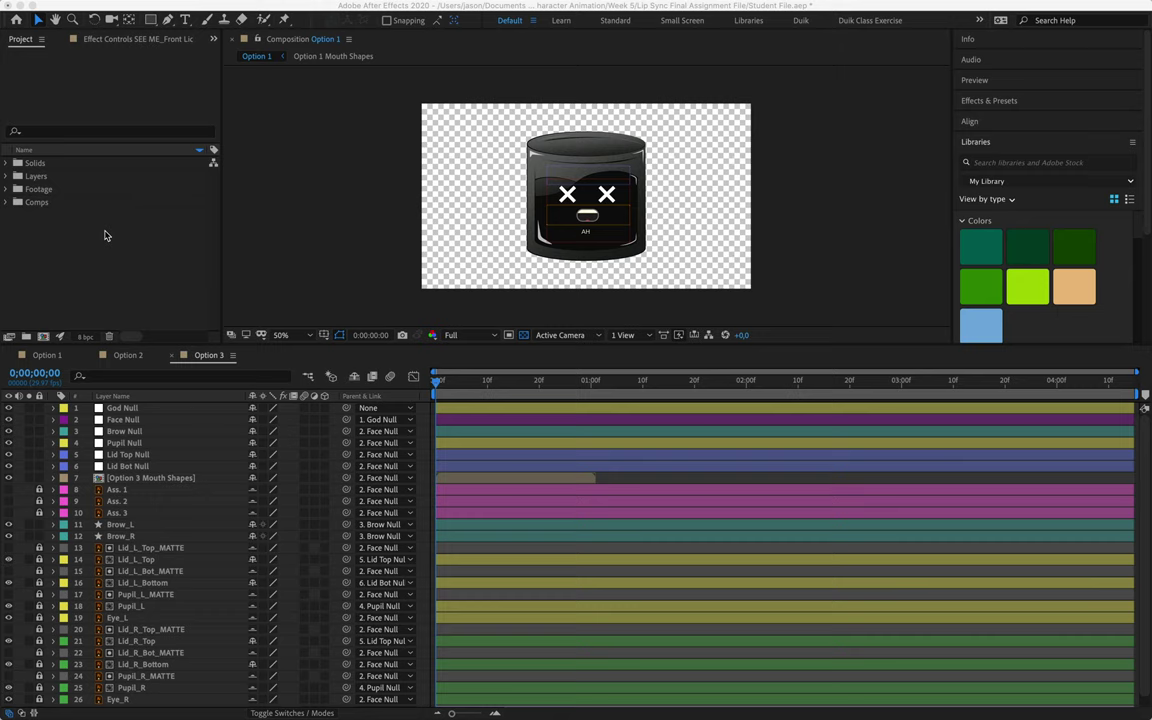
Cycle through the Option 1, Option 2 and Option 3 comps, settling on Option 2
click(127, 355)
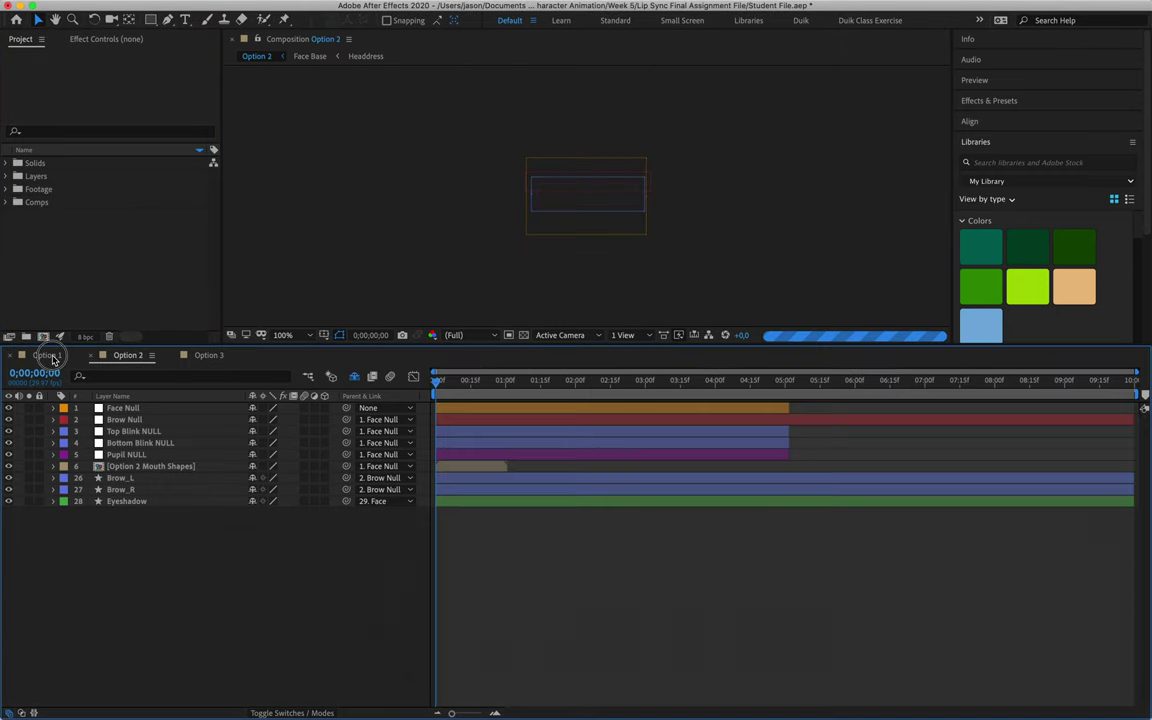
click(47, 355)
click(127, 355)
click(208, 355)
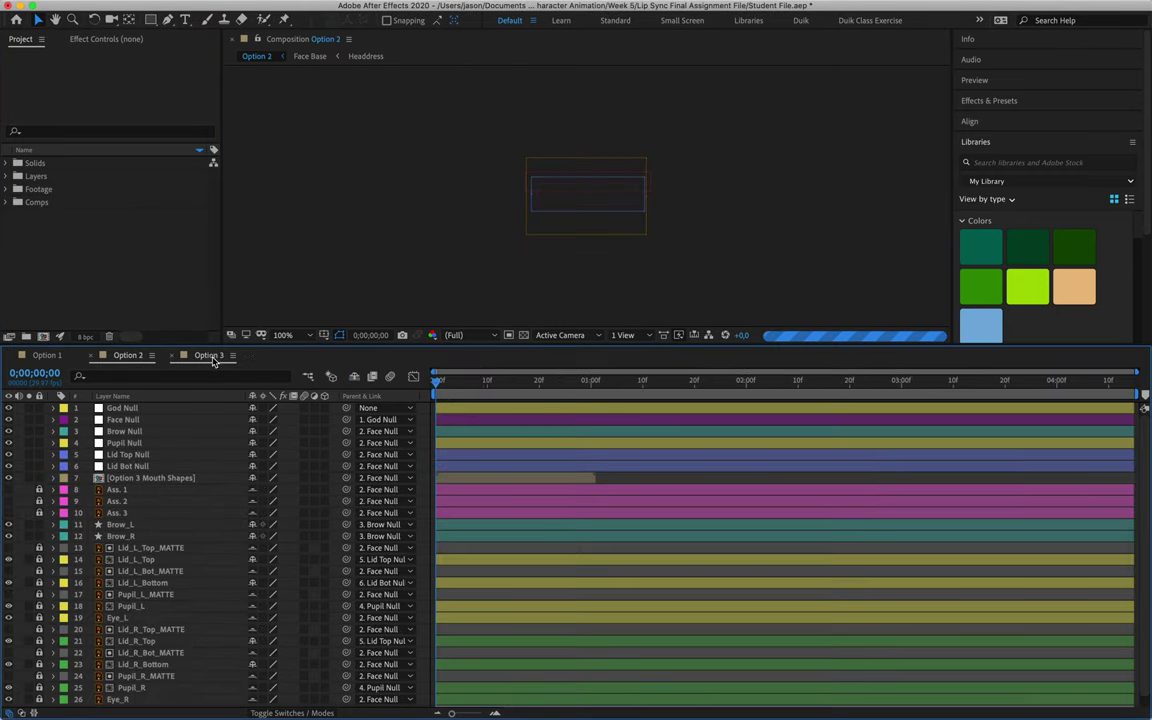
click(127, 355)
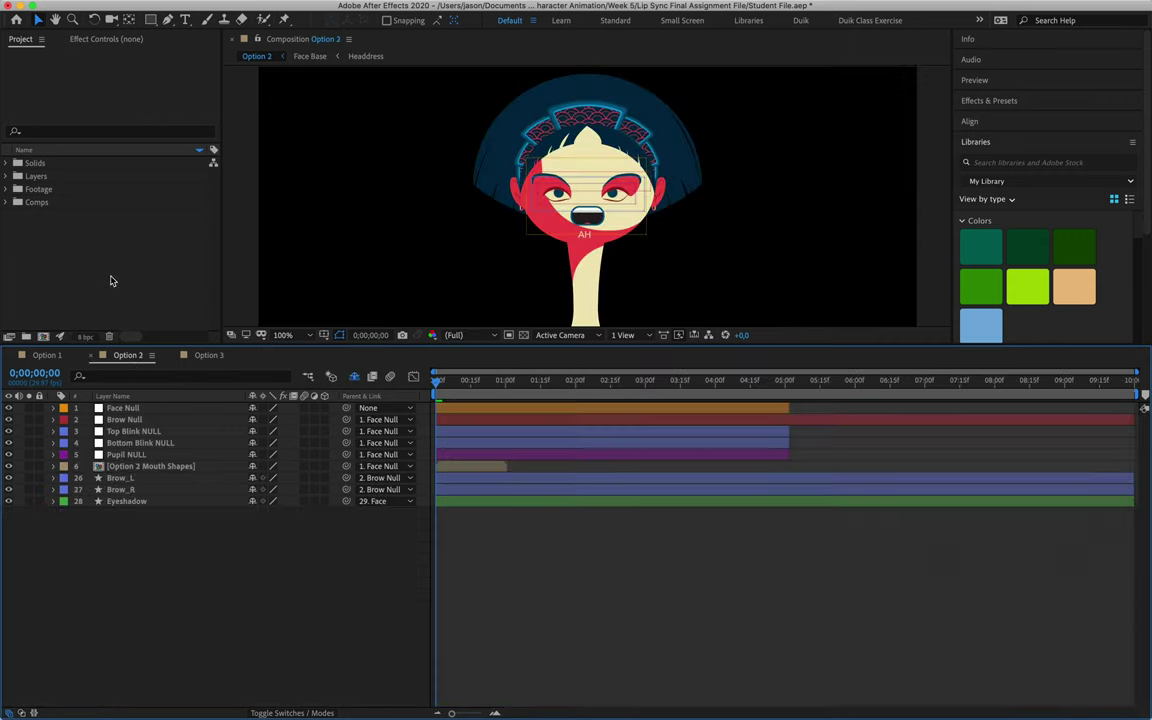
click(101, 255)
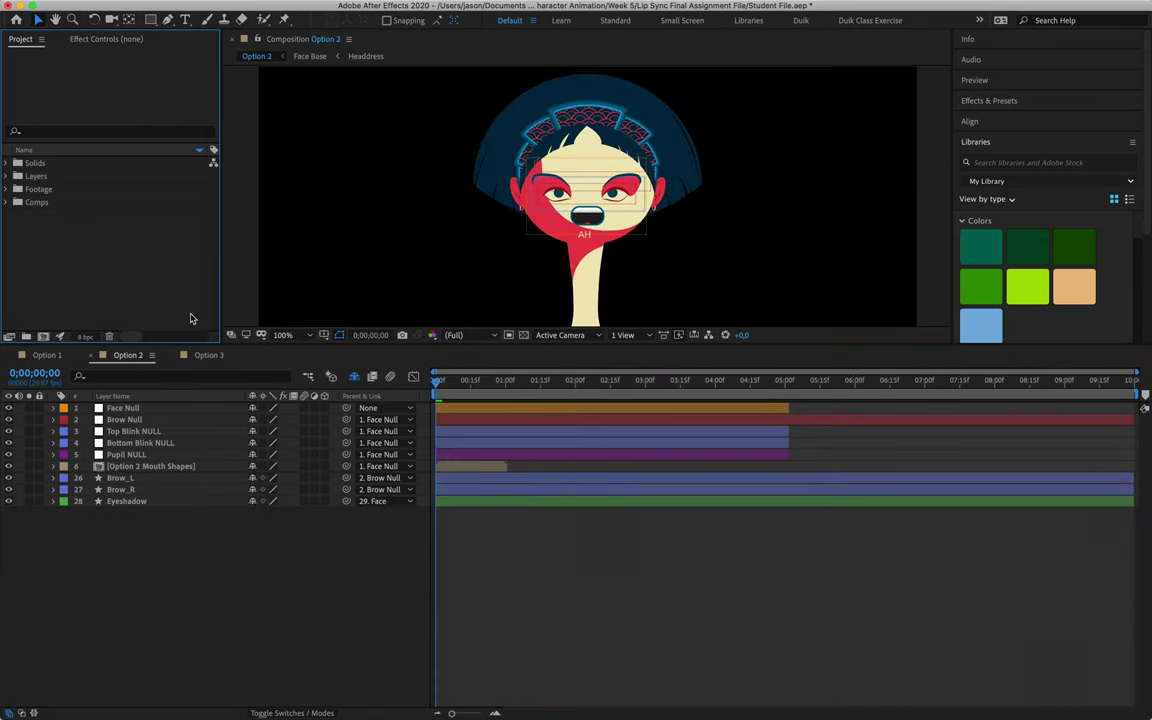
Enable time remapping on Option 2 Mouth Shapes and extend the layer to the timeline end
click(450, 470)
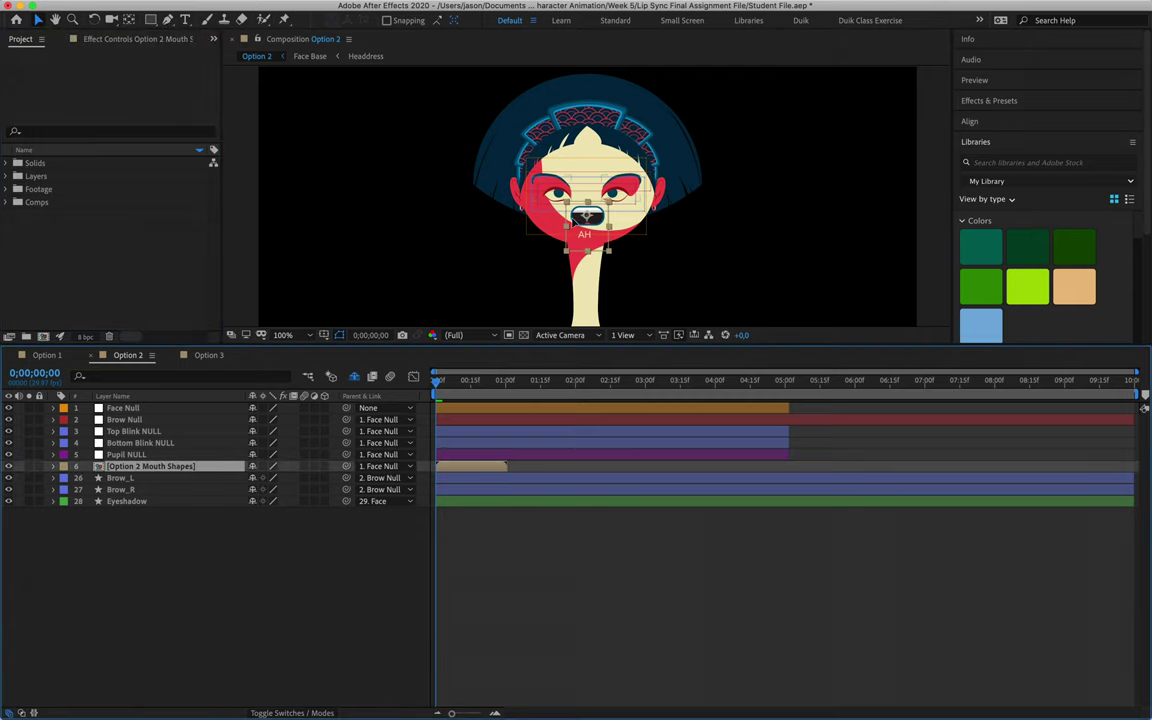
right_click(193, 475)
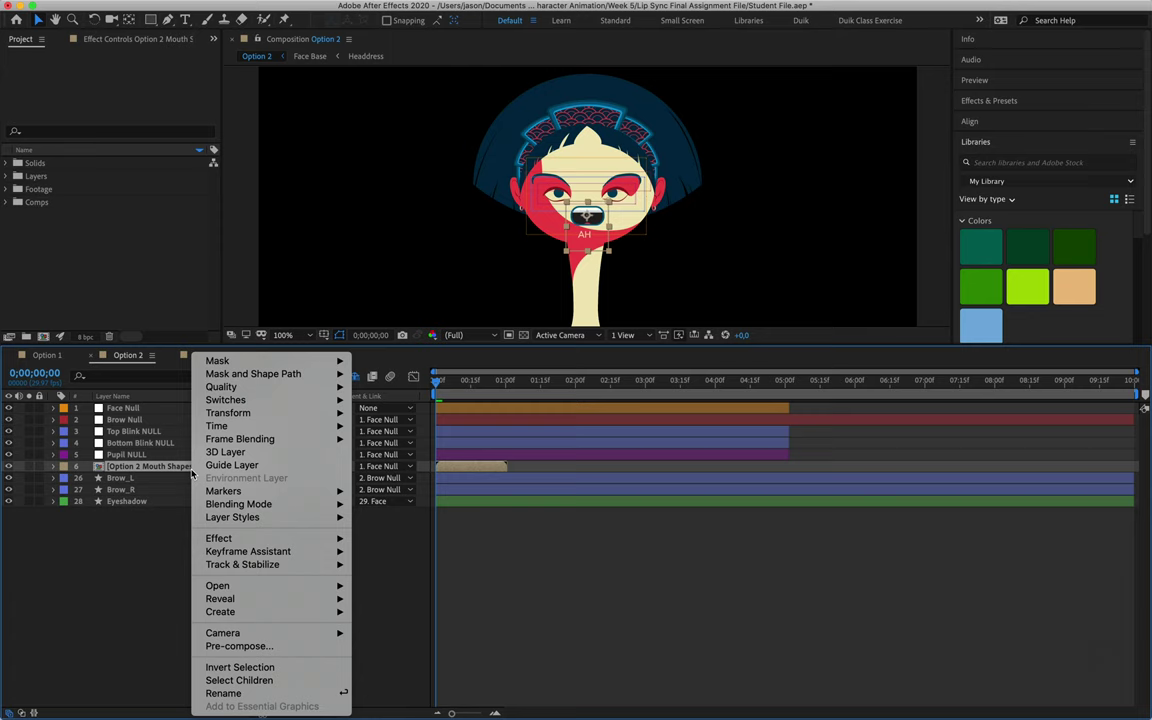
mouse_move(266, 425)
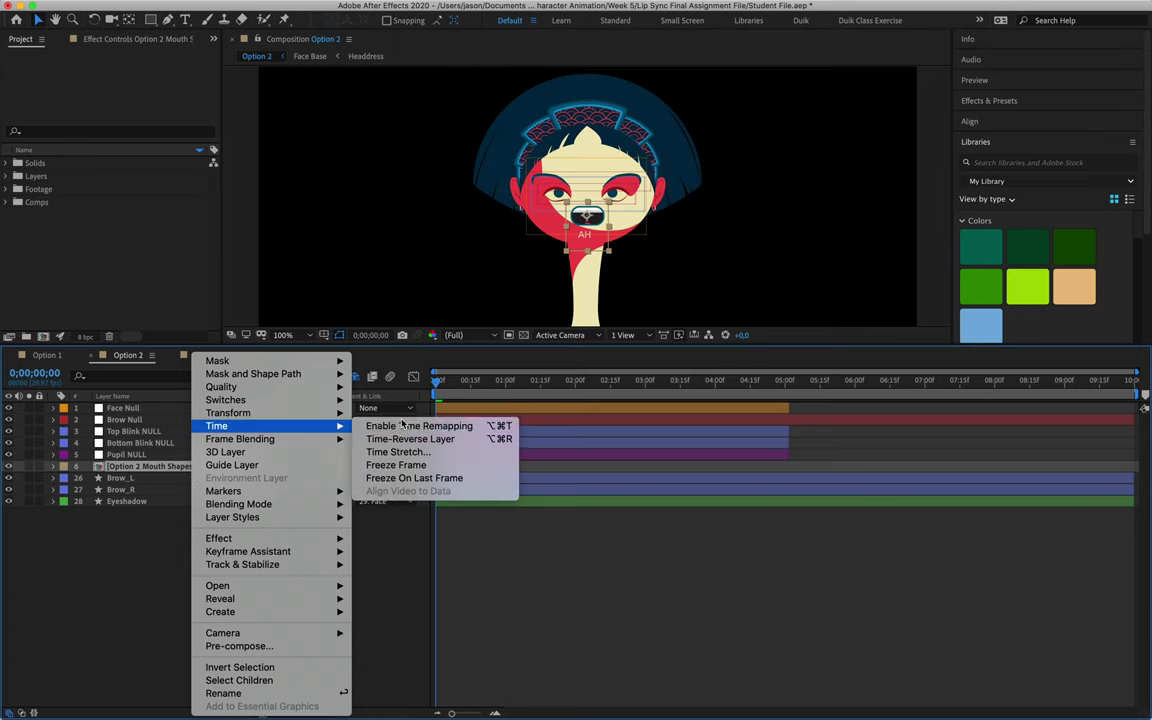
click(408, 428)
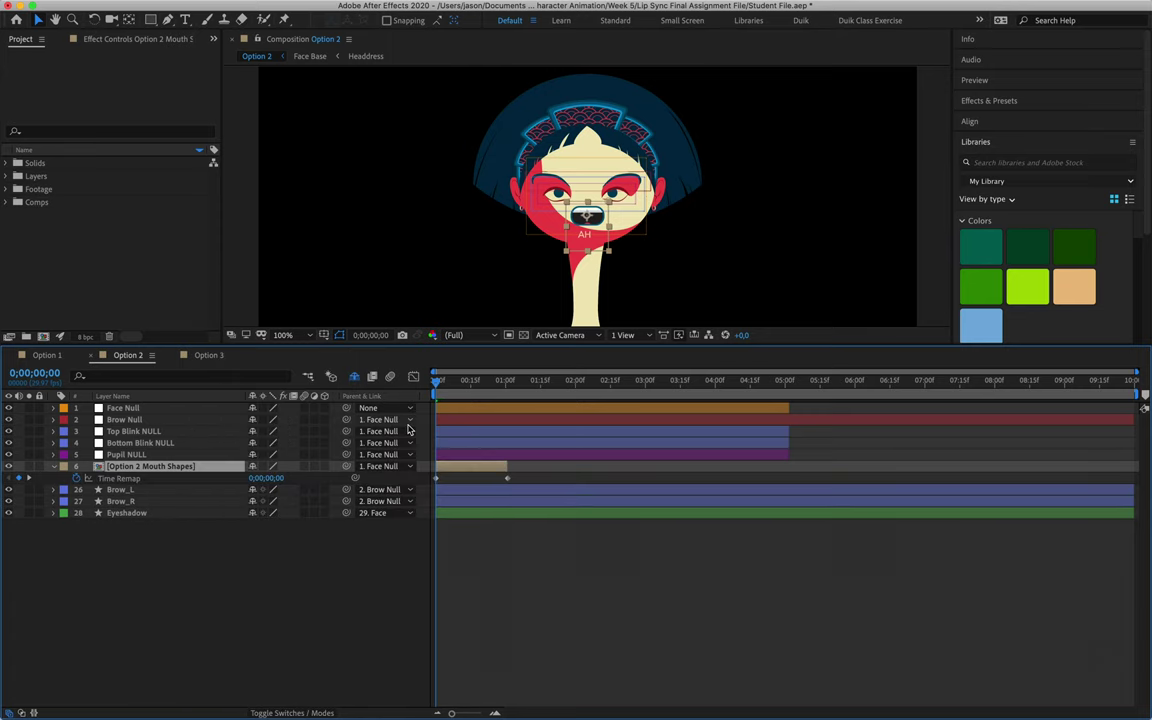
drag(510, 467, 1148, 476)
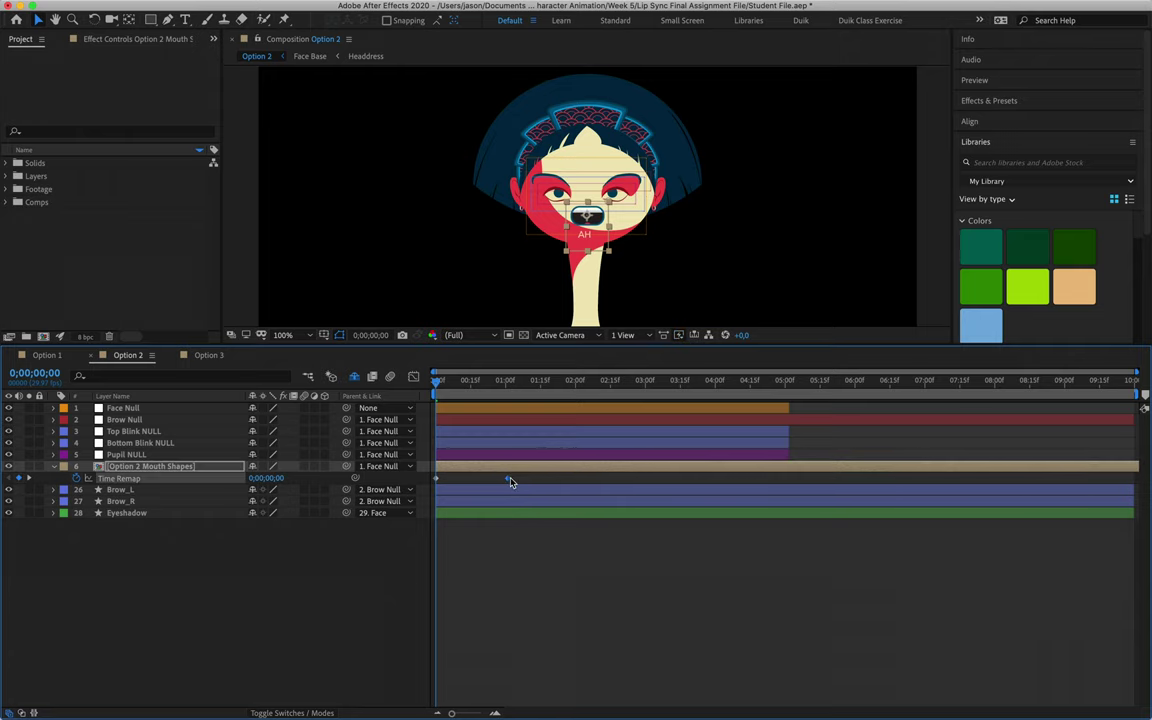
key(Return)
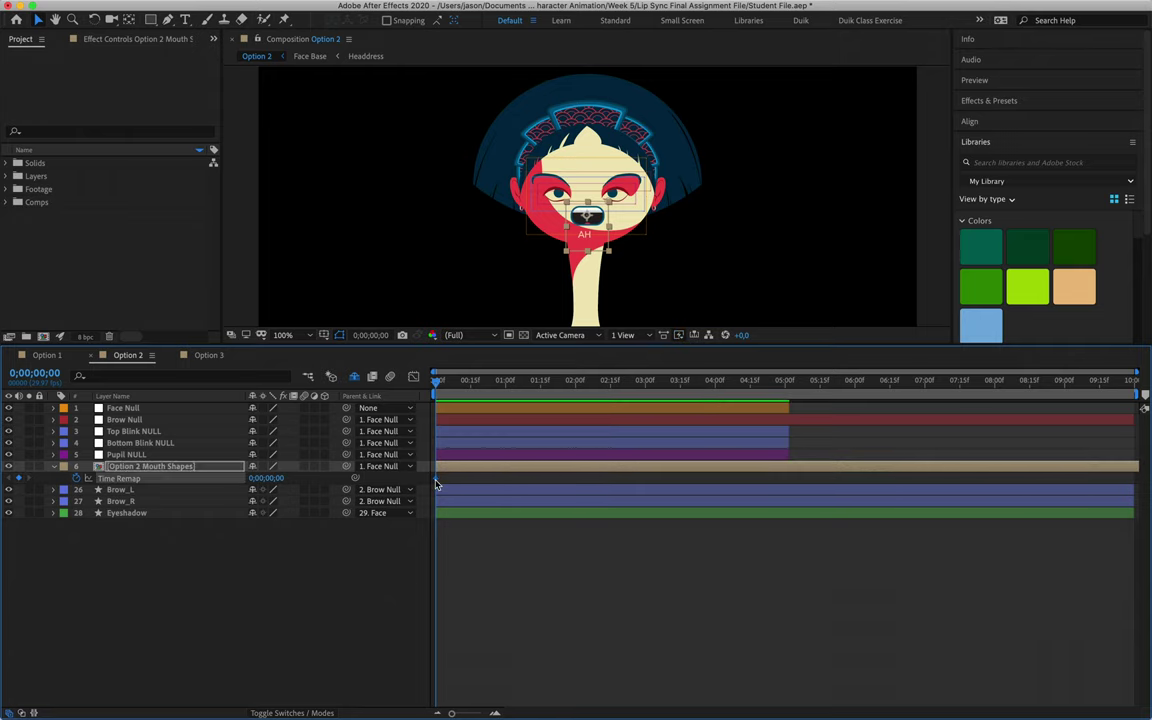
Make the first Time Remap keyframe at 0;00;00;00 a hold keyframe
right_click(436, 480)
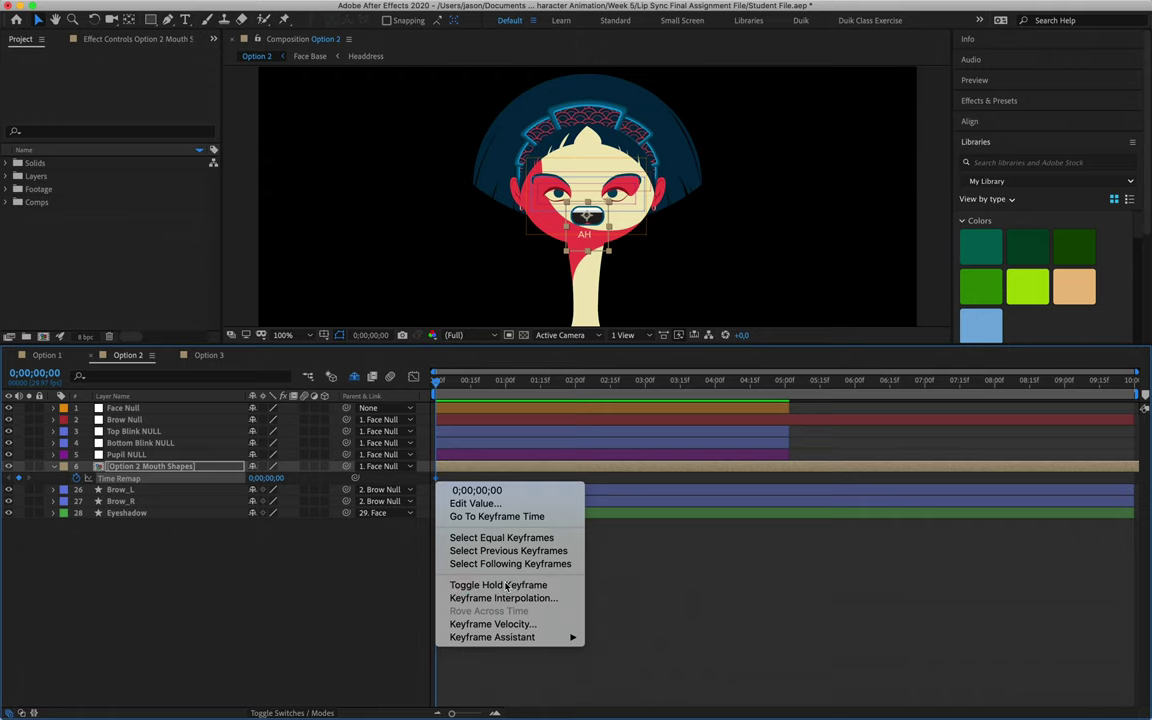
click(467, 388)
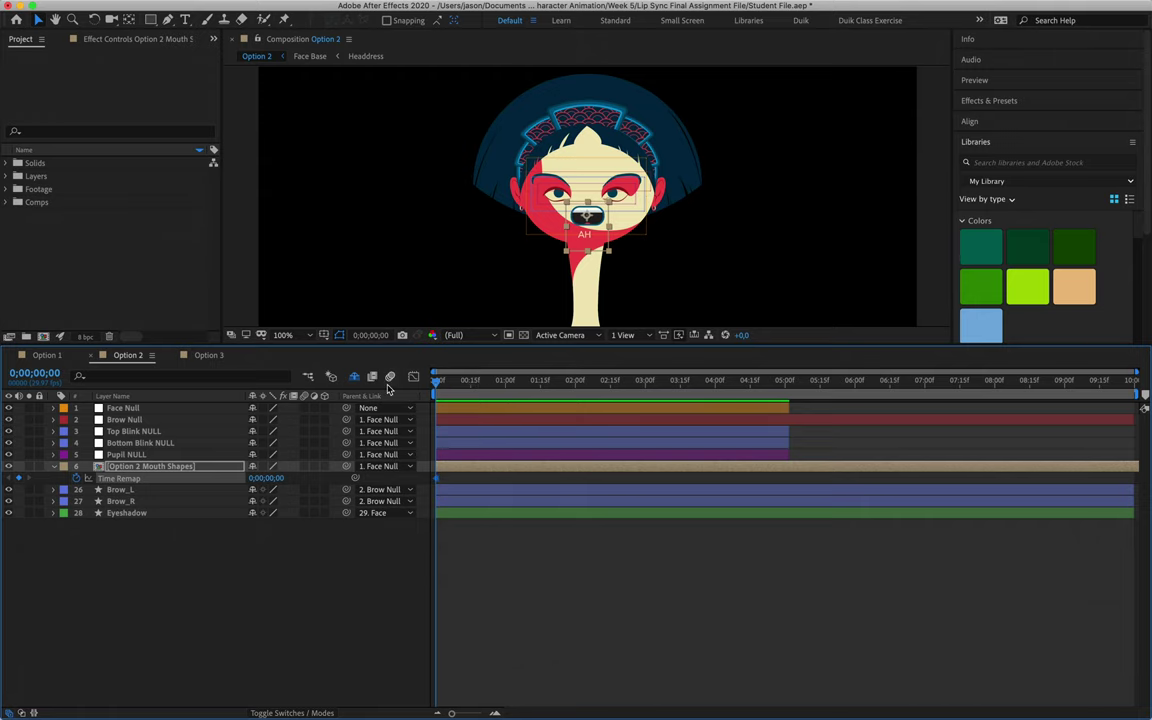
click(196, 278)
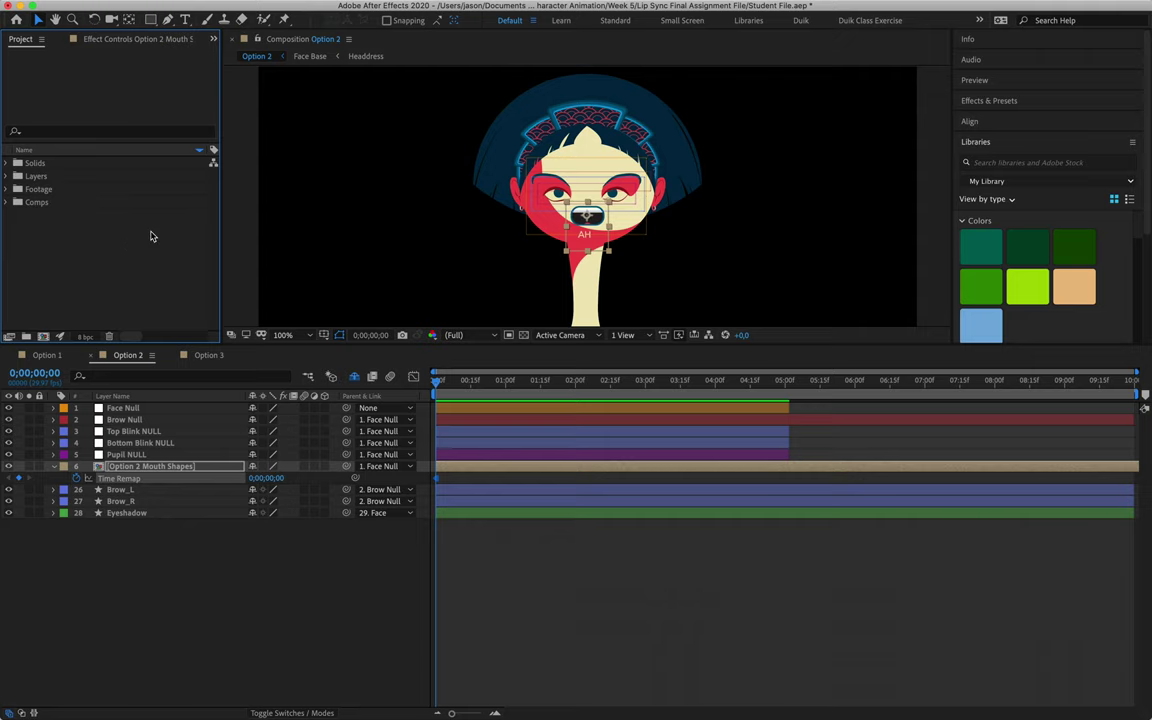
Import Student File.aep into the project and accept the missing-files warning
double_click(151, 236)
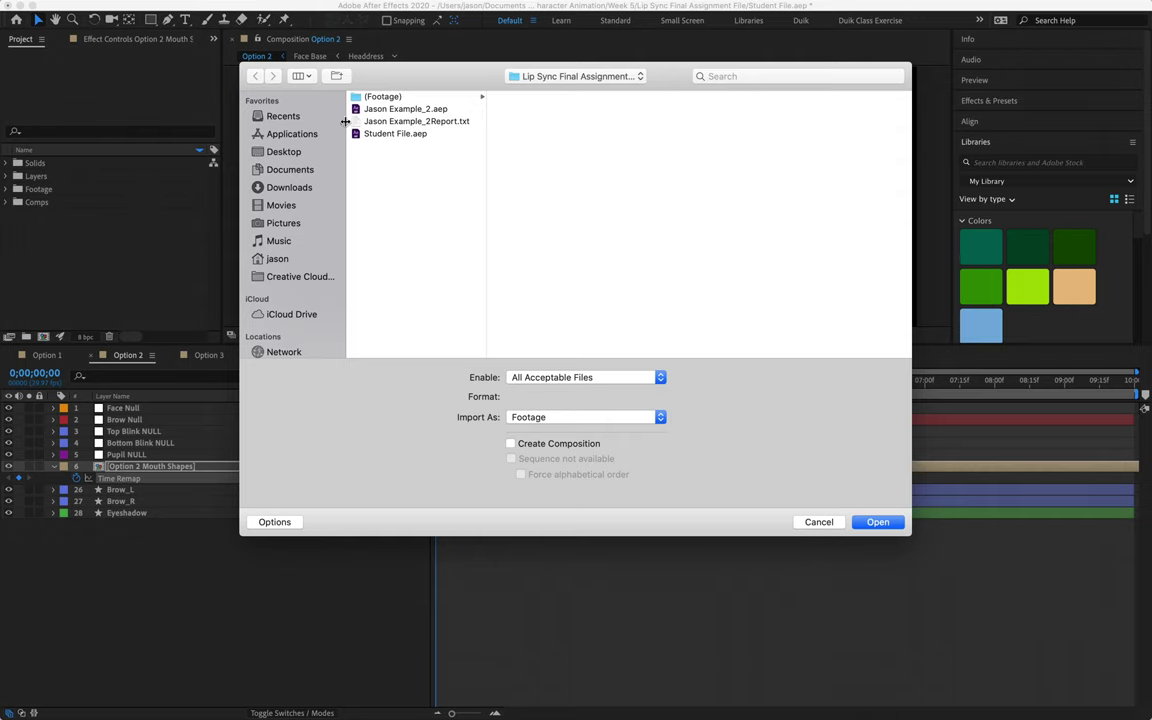
click(392, 134)
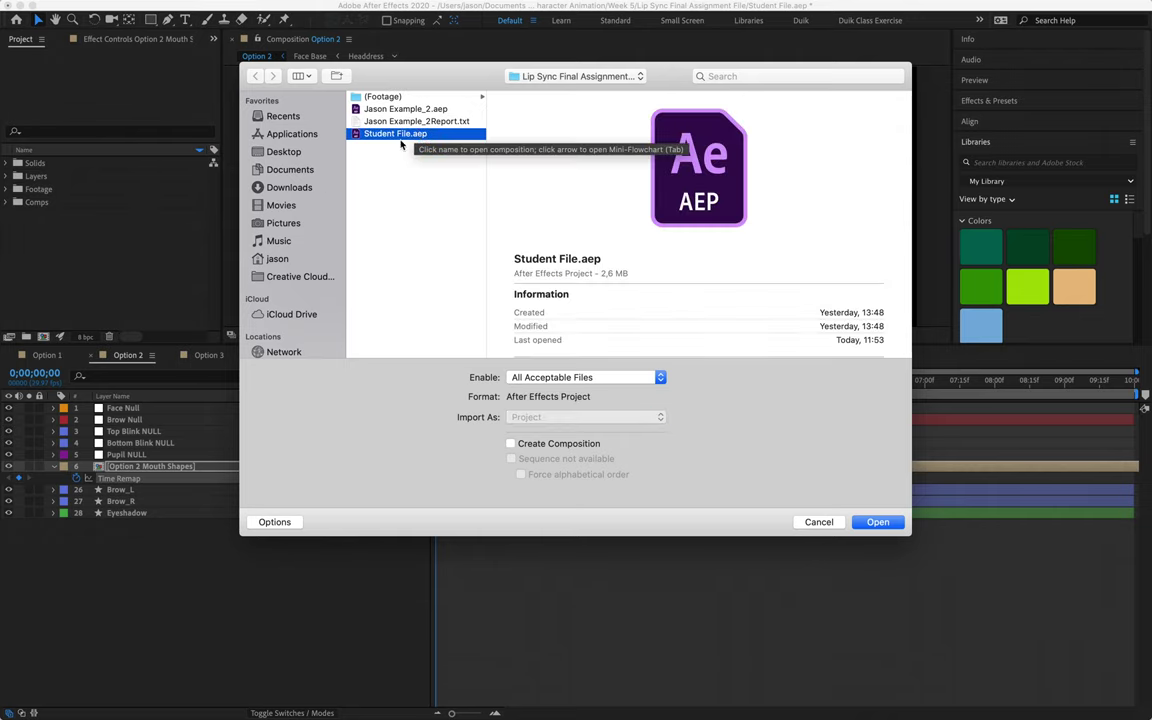
click(877, 522)
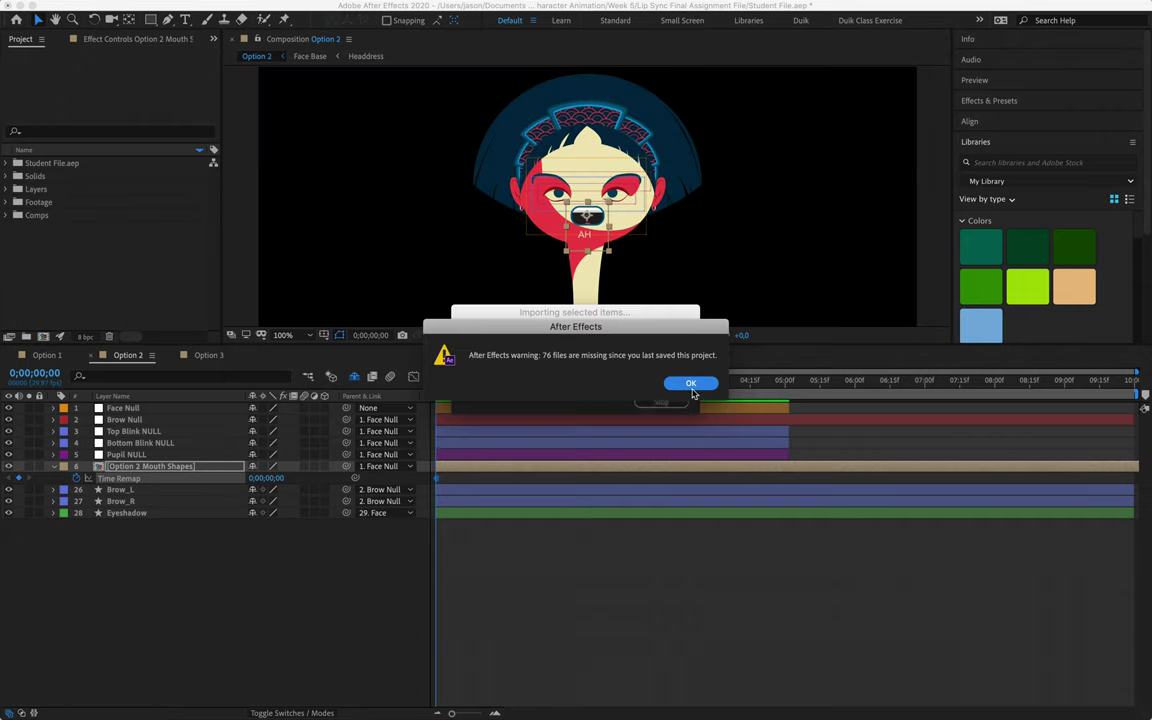
click(690, 384)
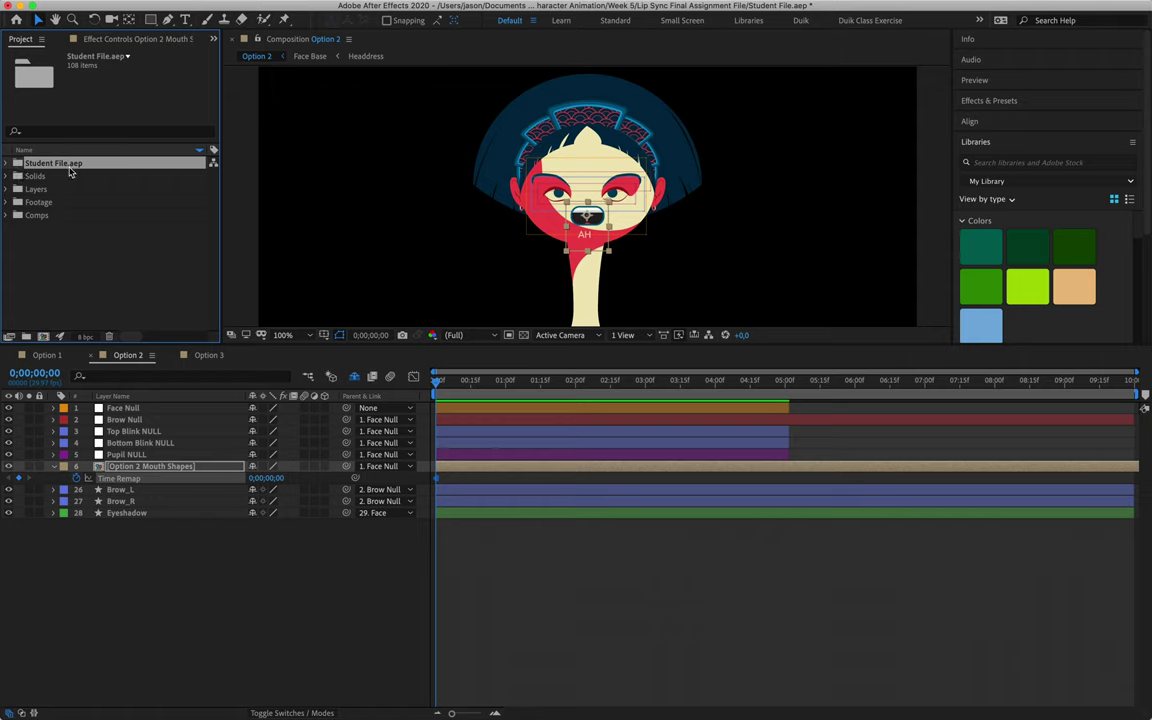
Expand Student File.aep and its Comps folder, then select the Option 2 and Option 3 comps
click(7, 165)
click(50, 176)
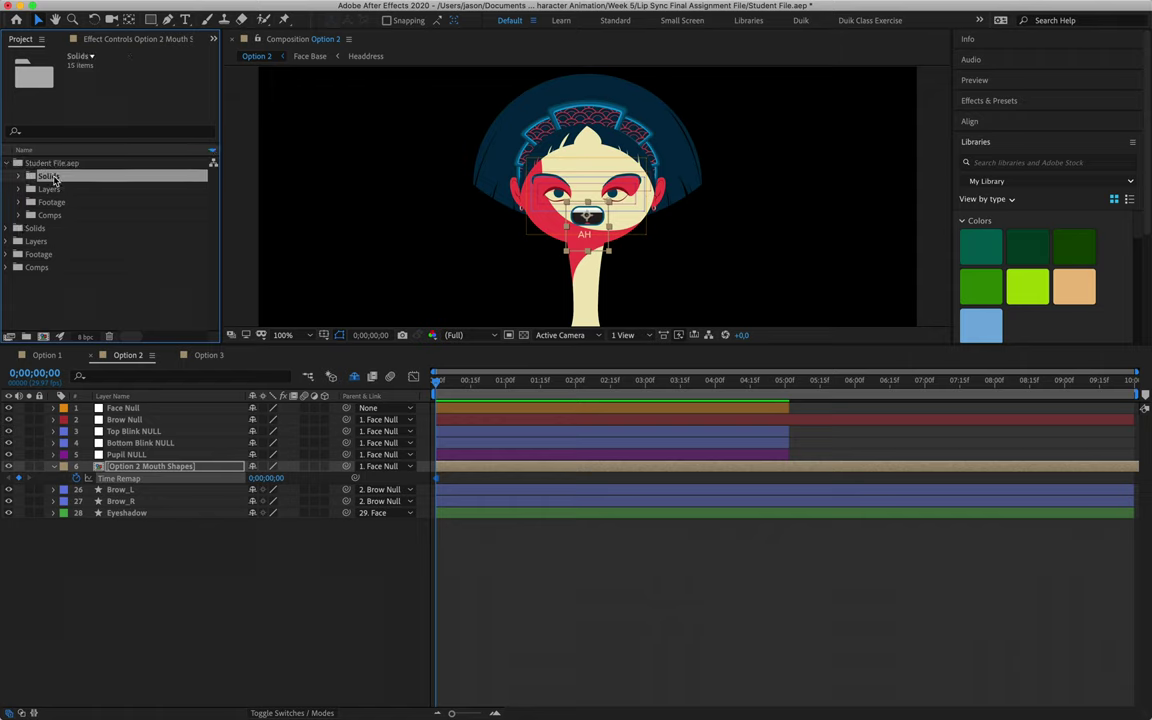
click(48, 189)
click(51, 202)
click(50, 215)
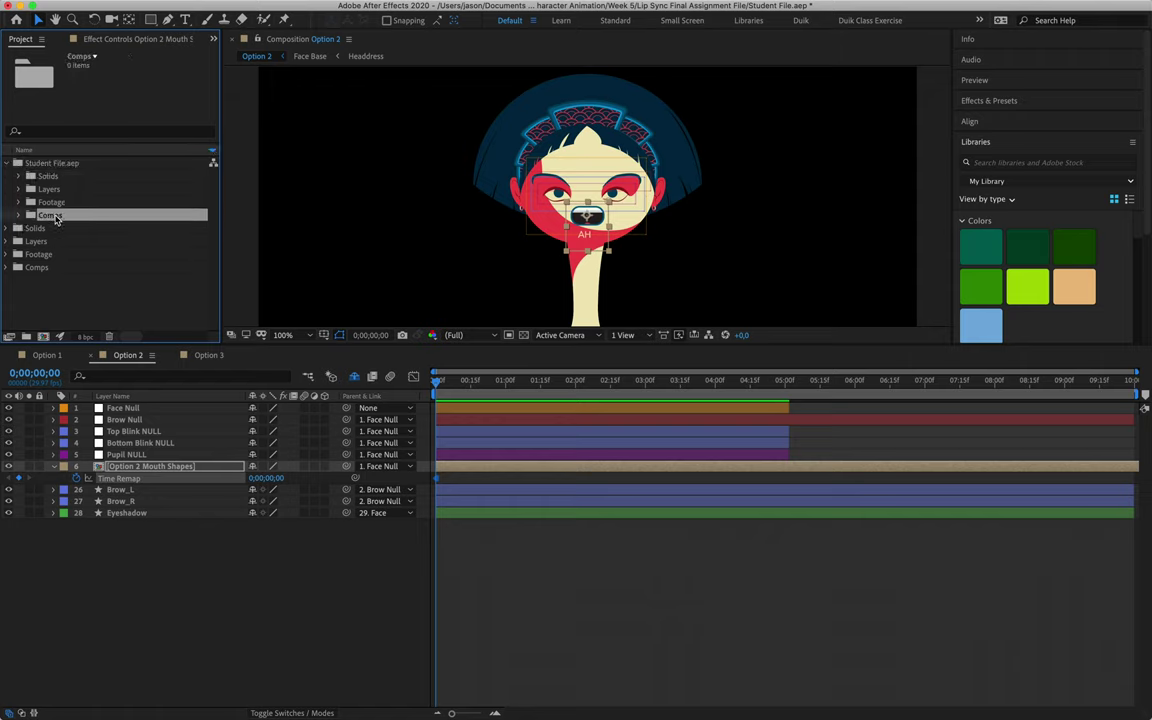
click(19, 217)
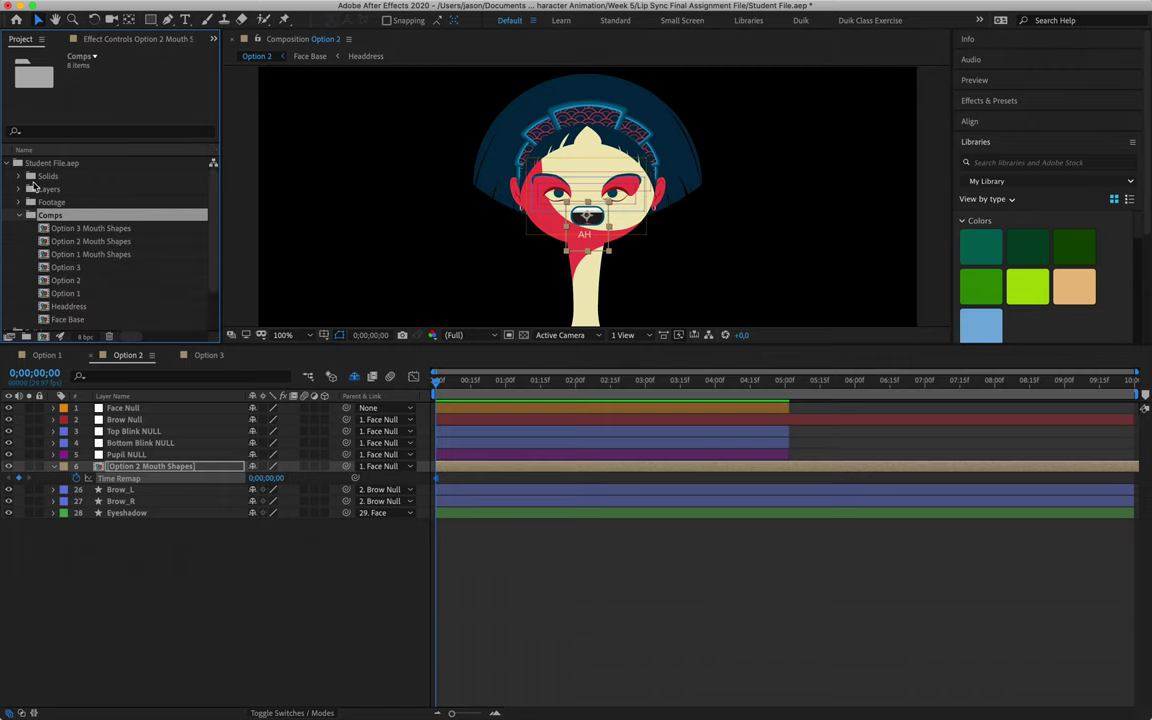
scroll(33, 186, down, 4)
scroll(33, 186, up, 4)
click(83, 286)
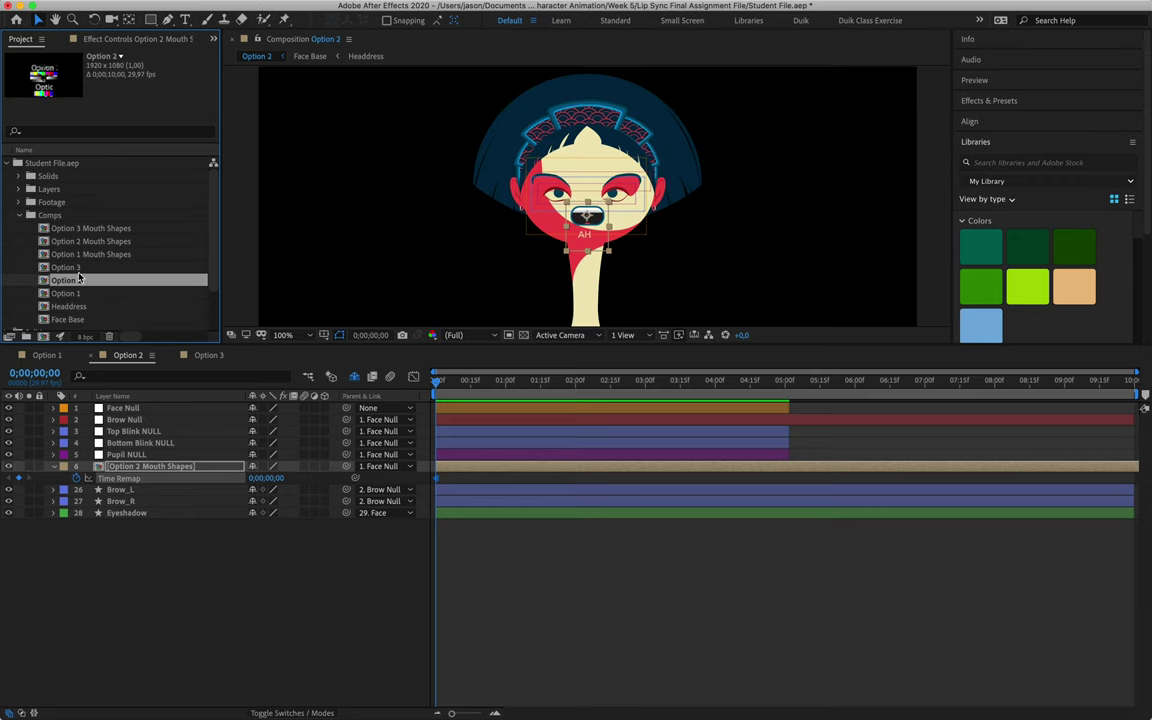
click(80, 268)
Open the imported Option 3 comp and reveal the Head layer's source in the Project panel
double_click(91, 272)
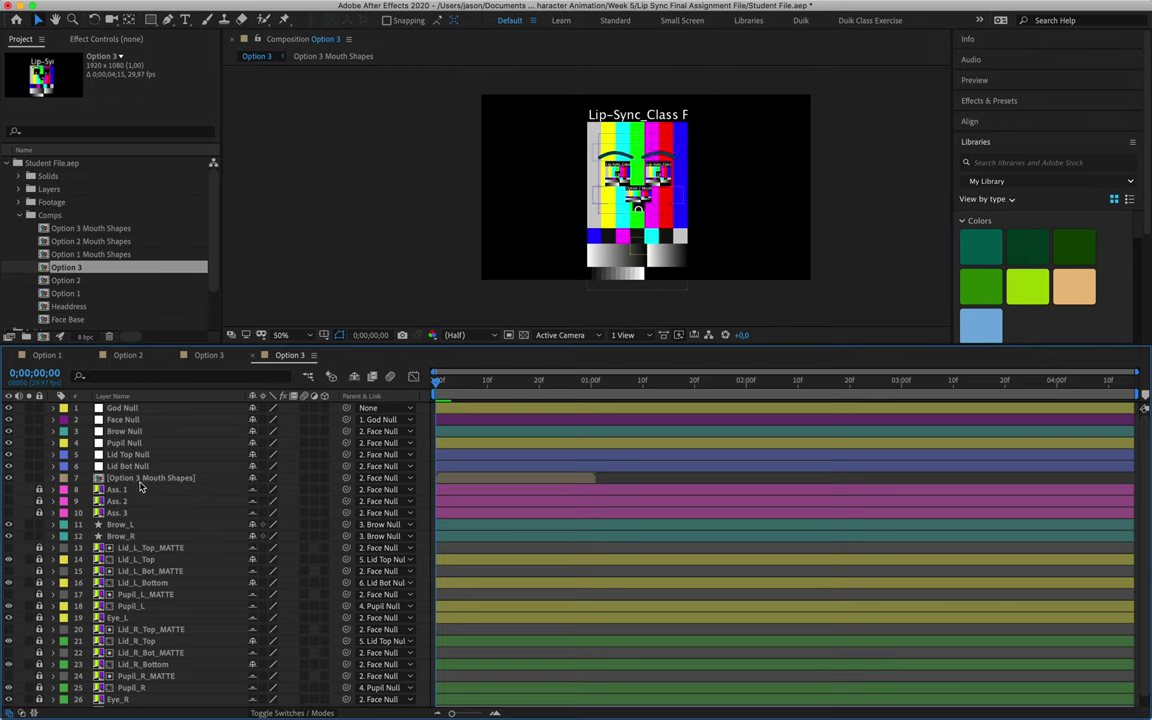
scroll(135, 585, down, 1)
click(122, 701)
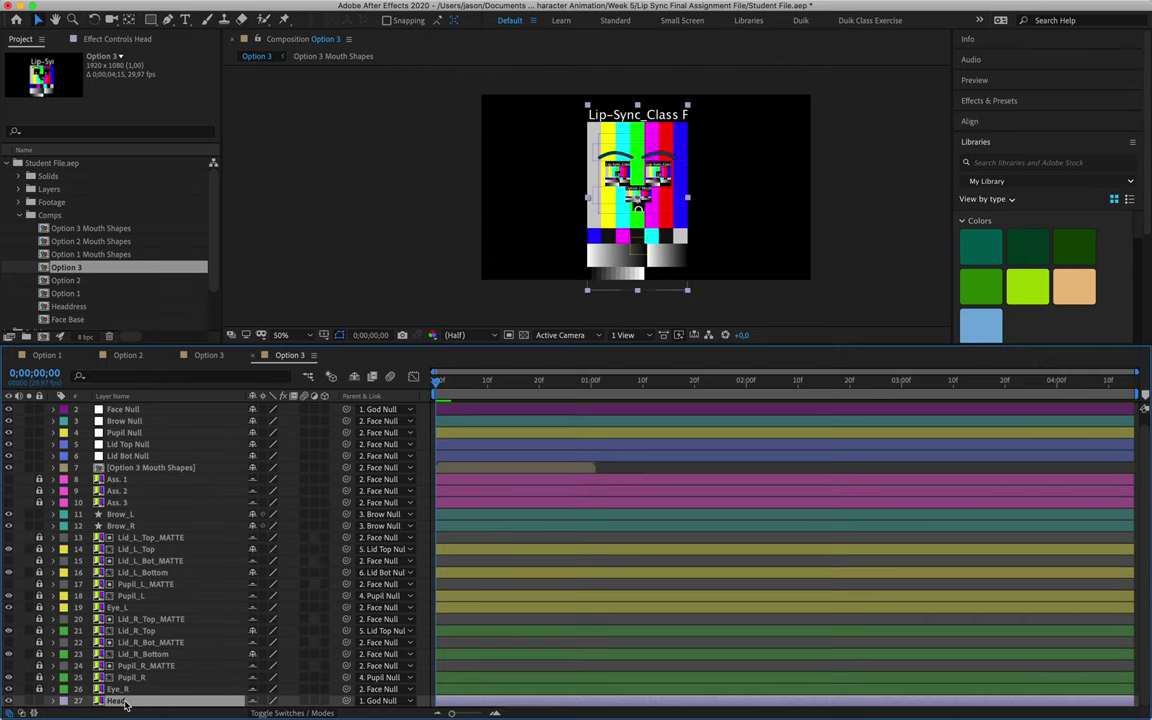
right_click(124, 704)
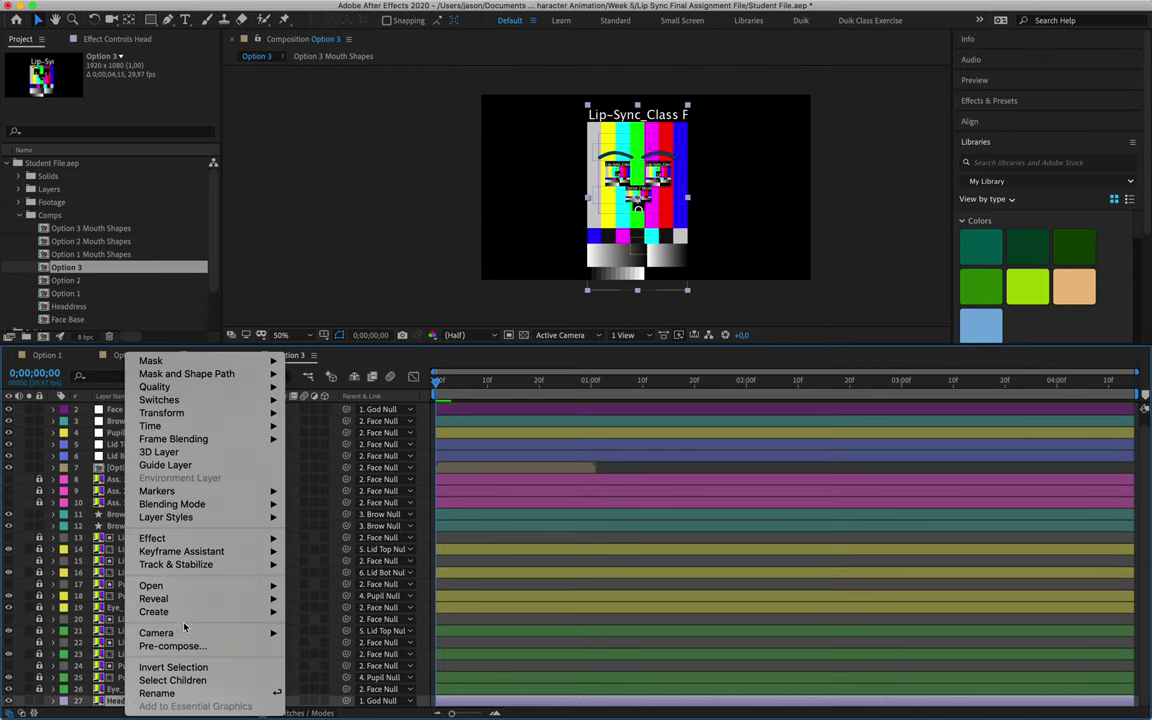
mouse_move(199, 603)
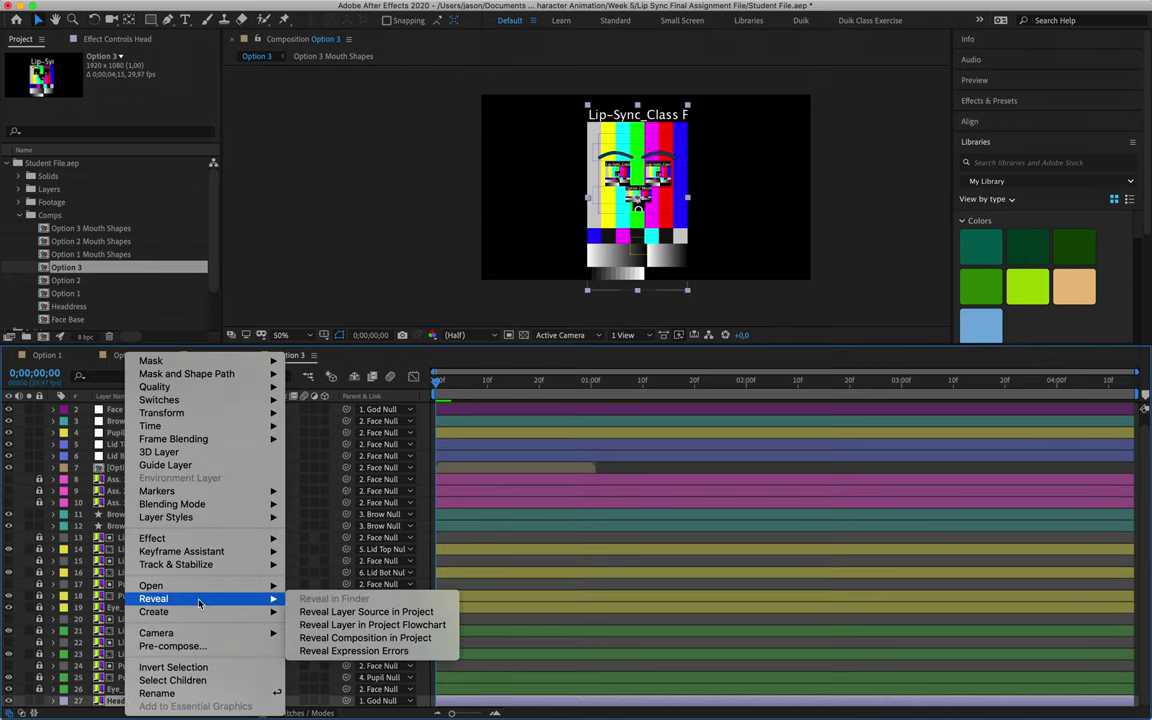
click(385, 610)
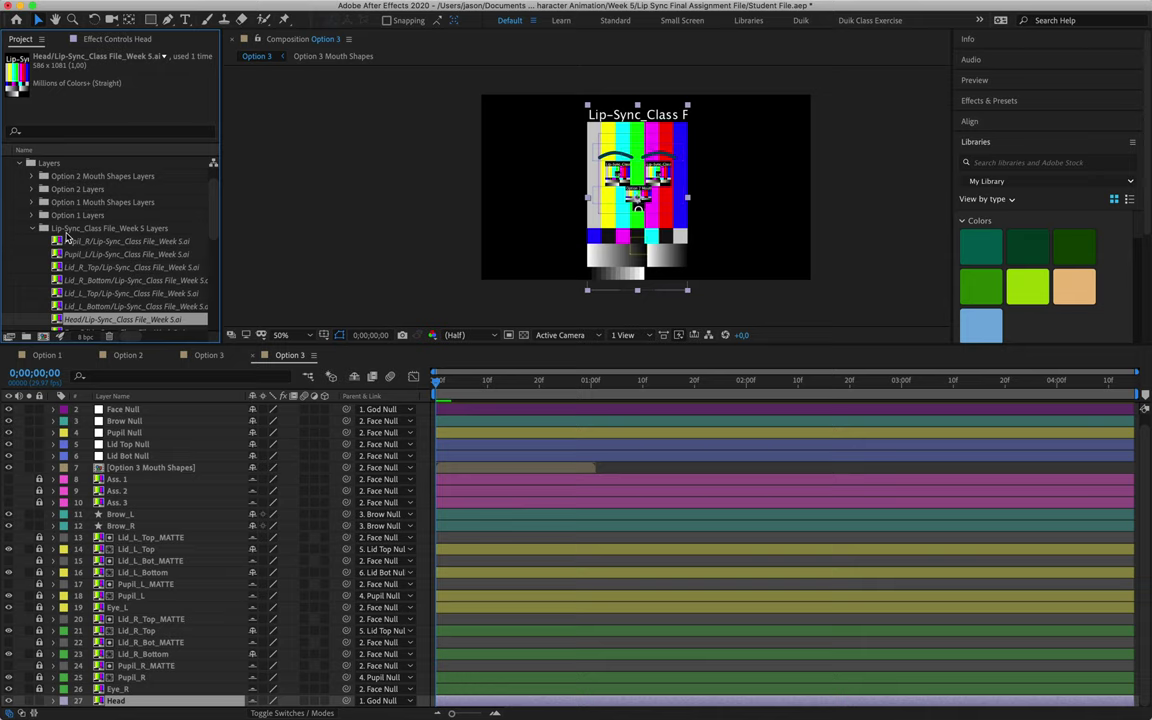
right_click(126, 325)
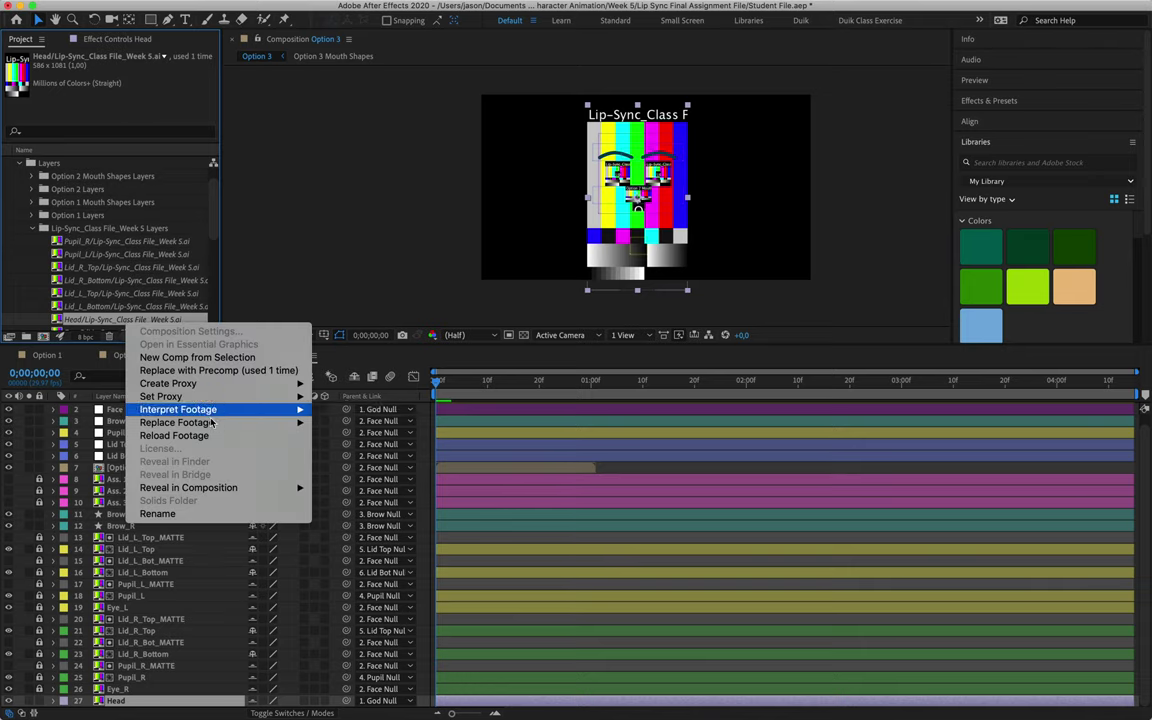
Replace the missing Head footage with Lip-Sync_Class File_Week 5.ai from the Lip-Sync_Class File_Week 5 Layers folder
mouse_move(290, 422)
click(361, 422)
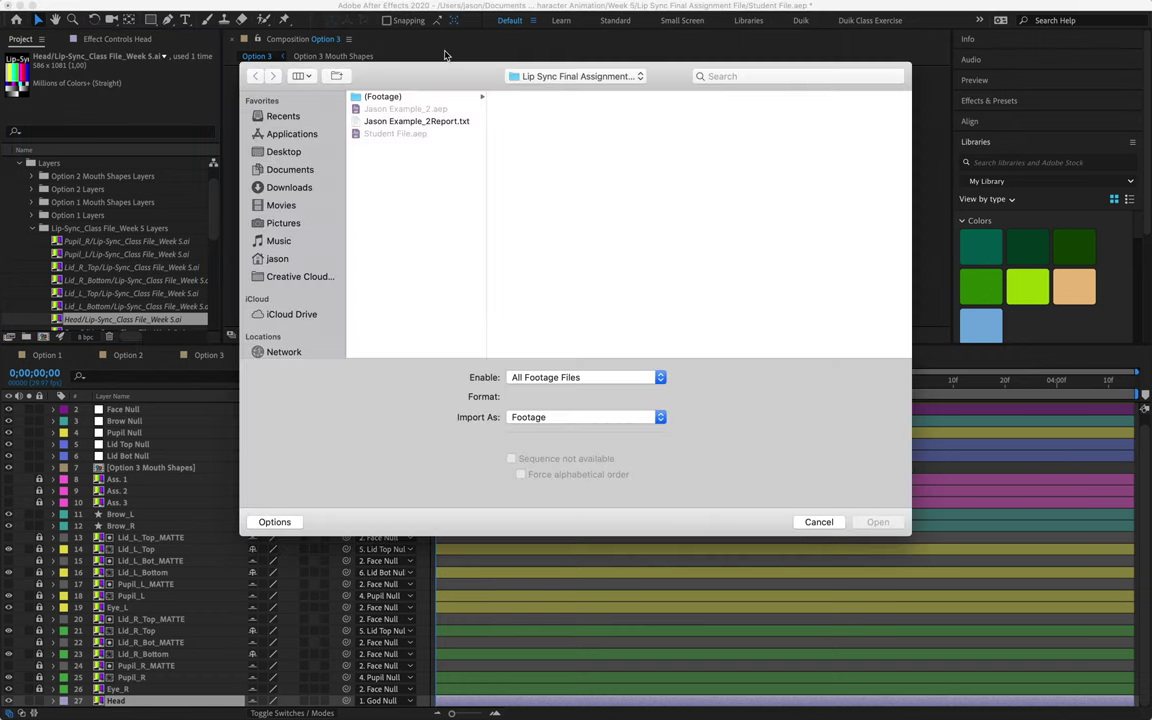
click(404, 96)
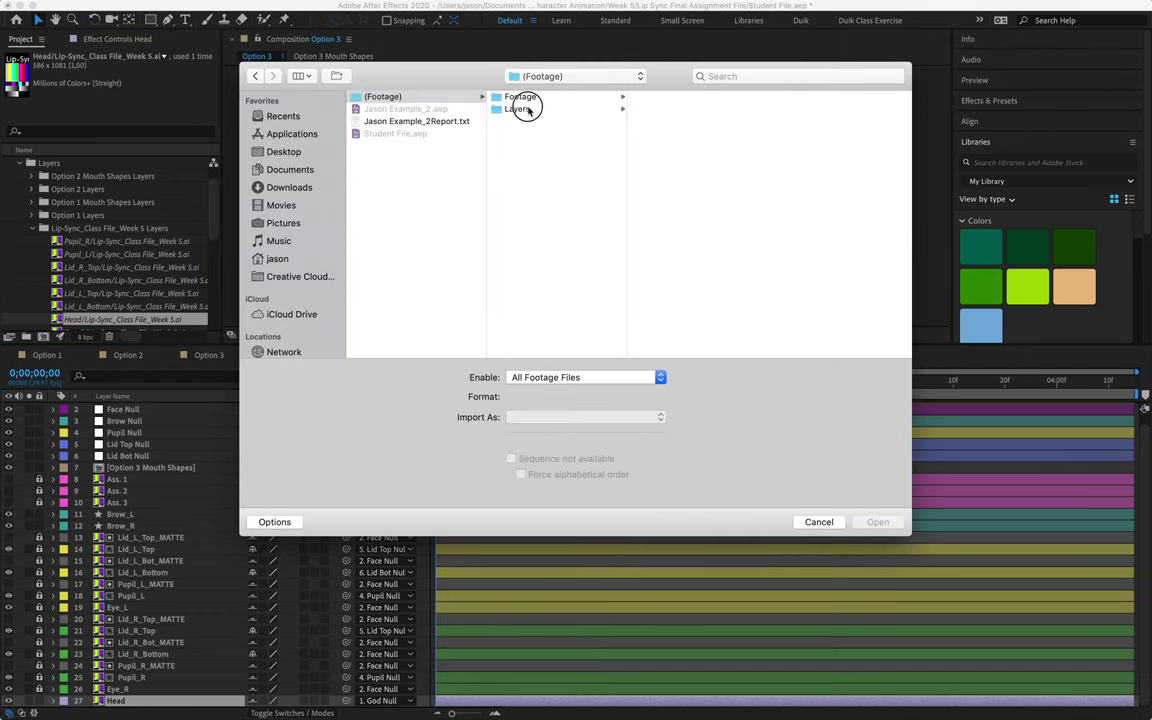
click(519, 108)
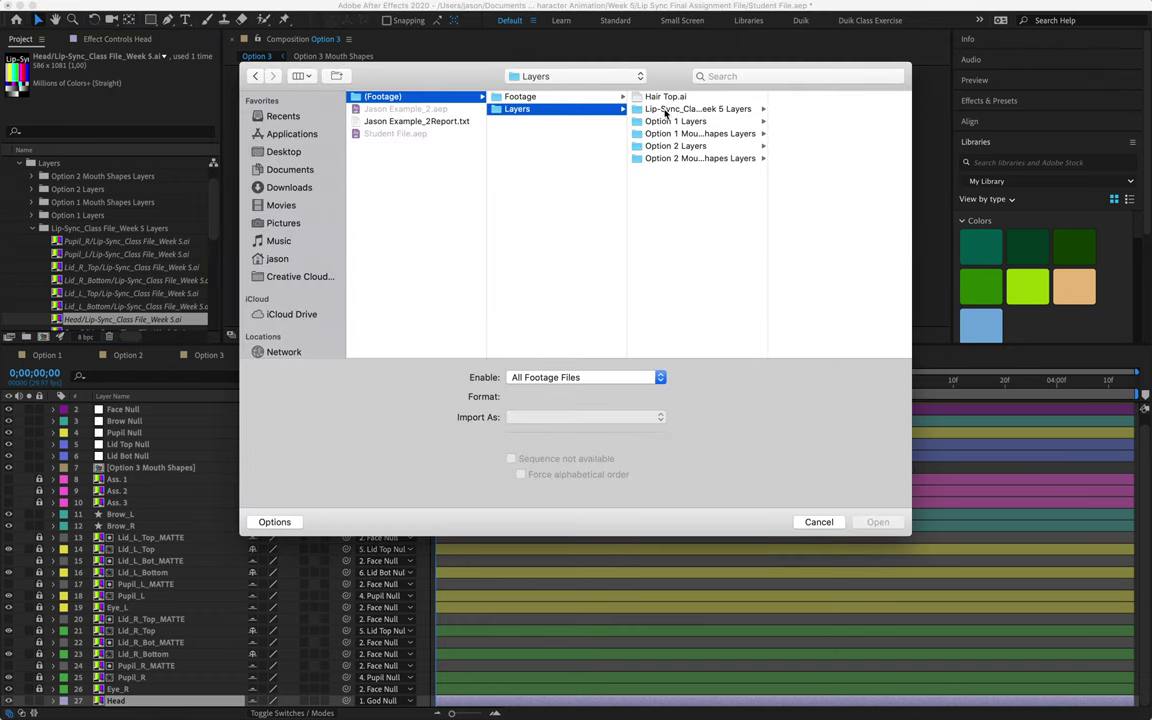
click(666, 110)
click(830, 97)
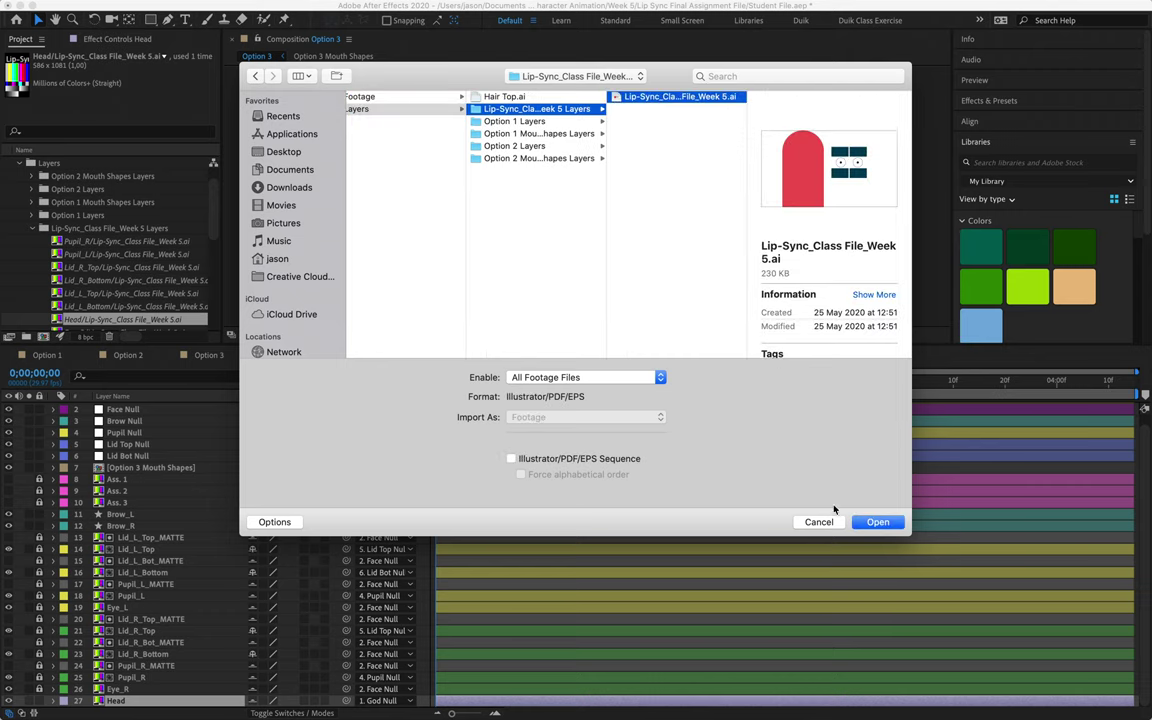
click(876, 526)
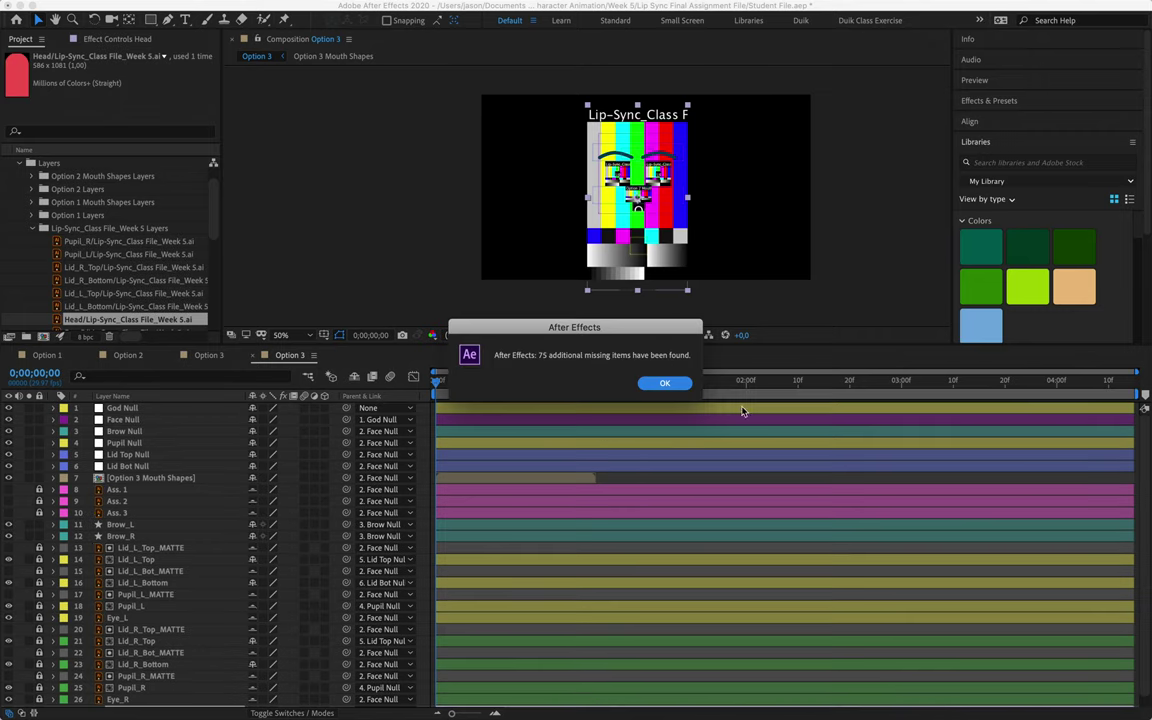
Enable time remapping on the Option 3 Mouth Shapes layer and lengthen its duration
click(664, 383)
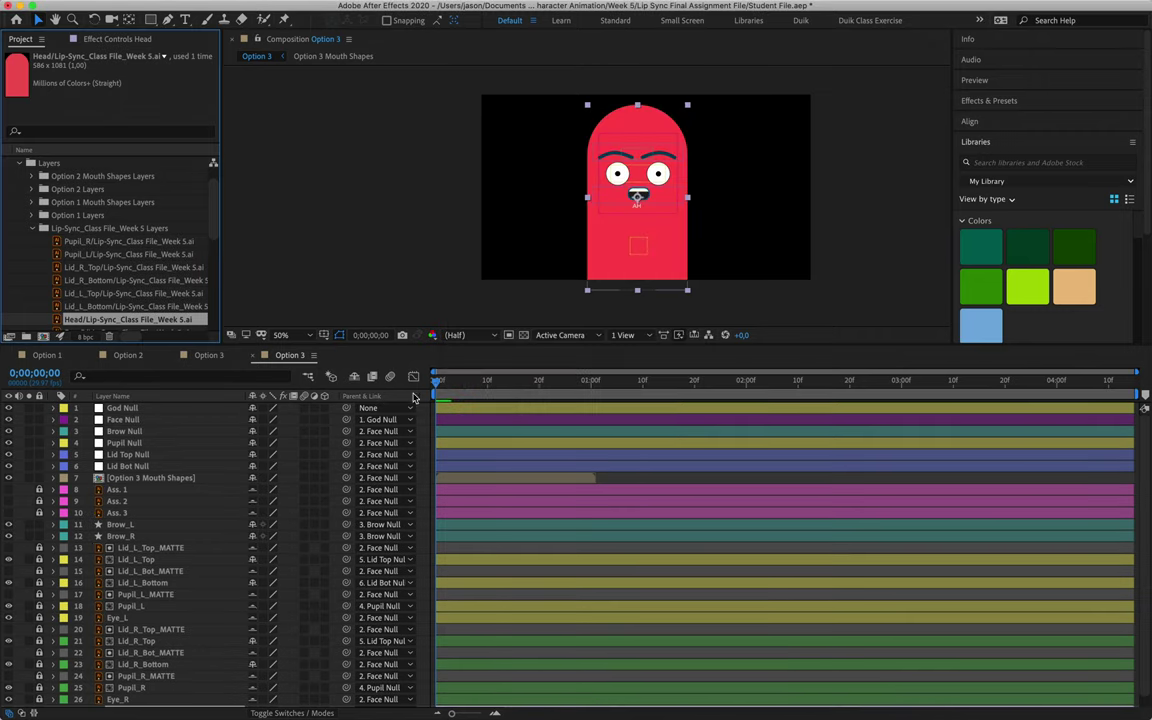
click(479, 484)
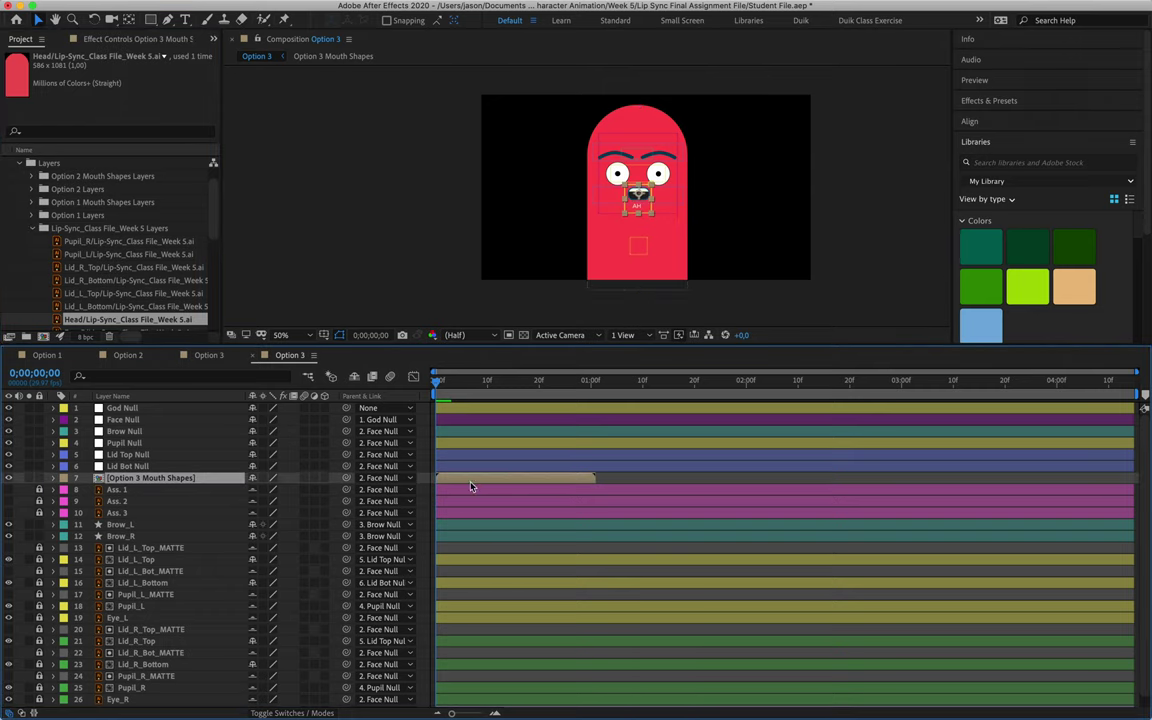
right_click(479, 484)
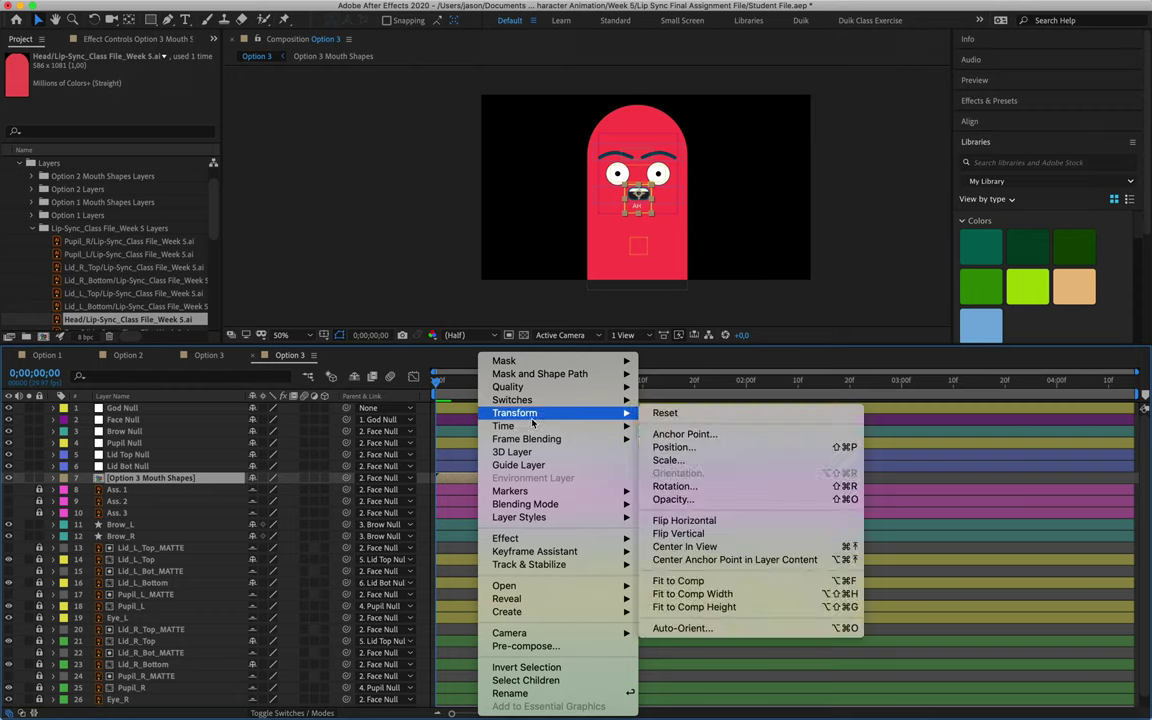
mouse_move(543, 425)
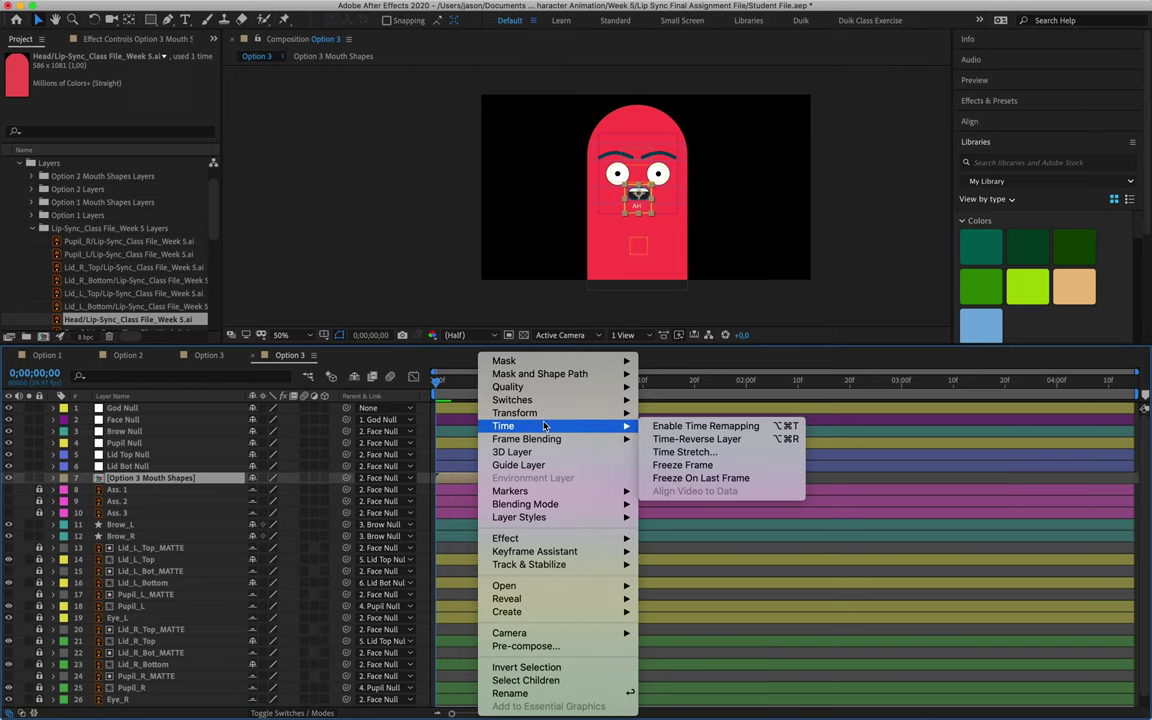
click(668, 425)
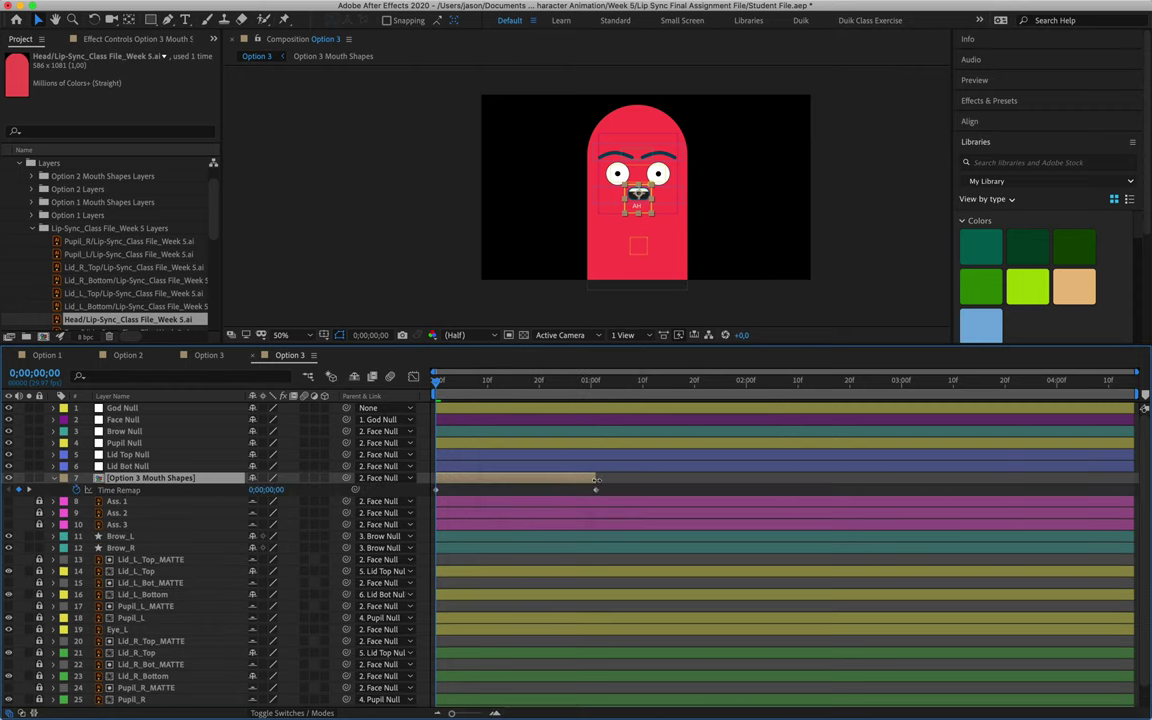
drag(596, 481, 936, 481)
Delete the end Time Remap keyframe, keeping only the starting one
click(596, 490)
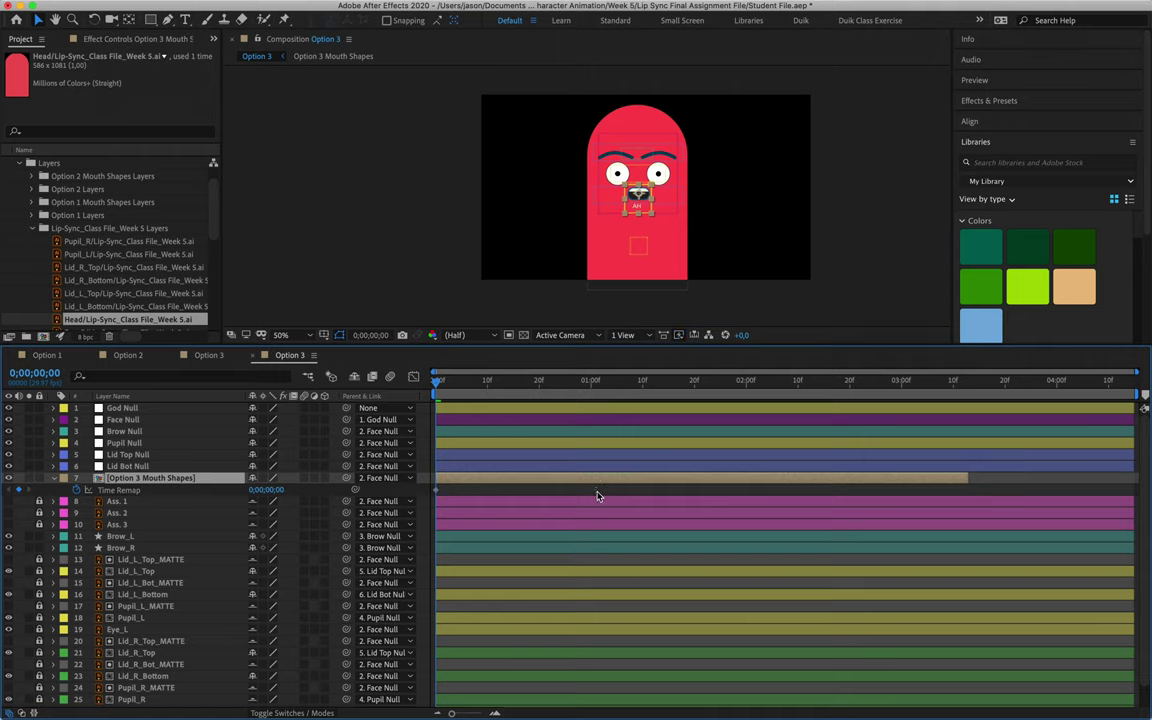
key(Delete)
double_click(437, 490)
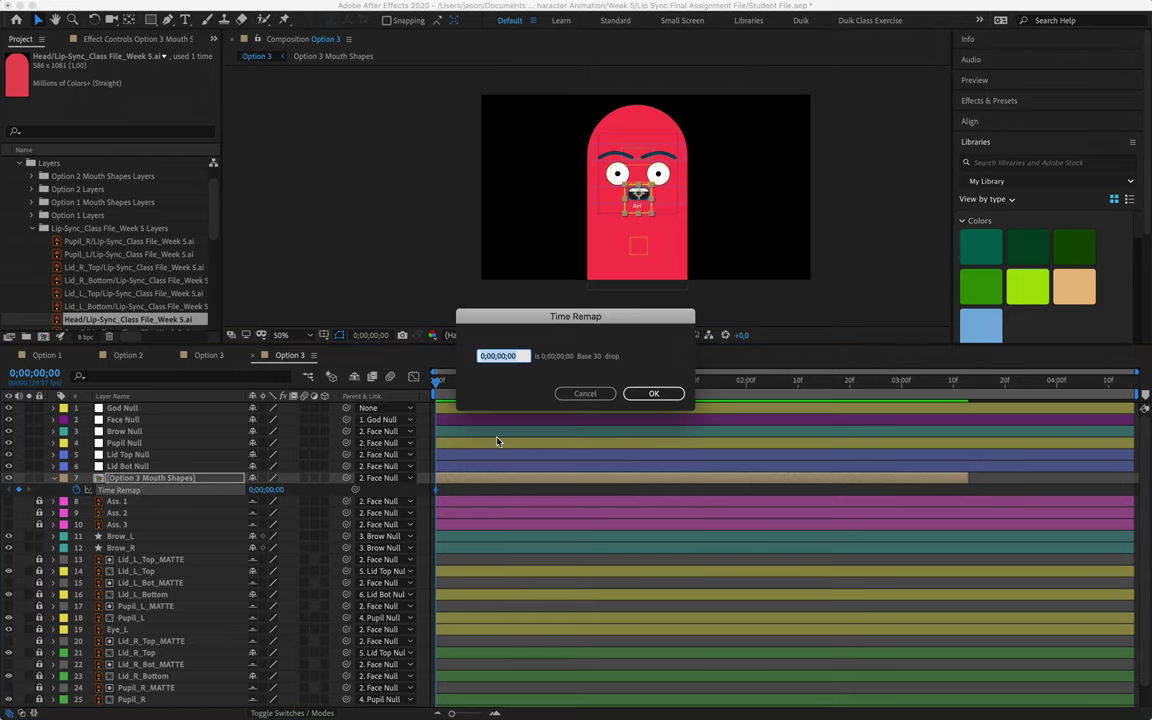
click(572, 395)
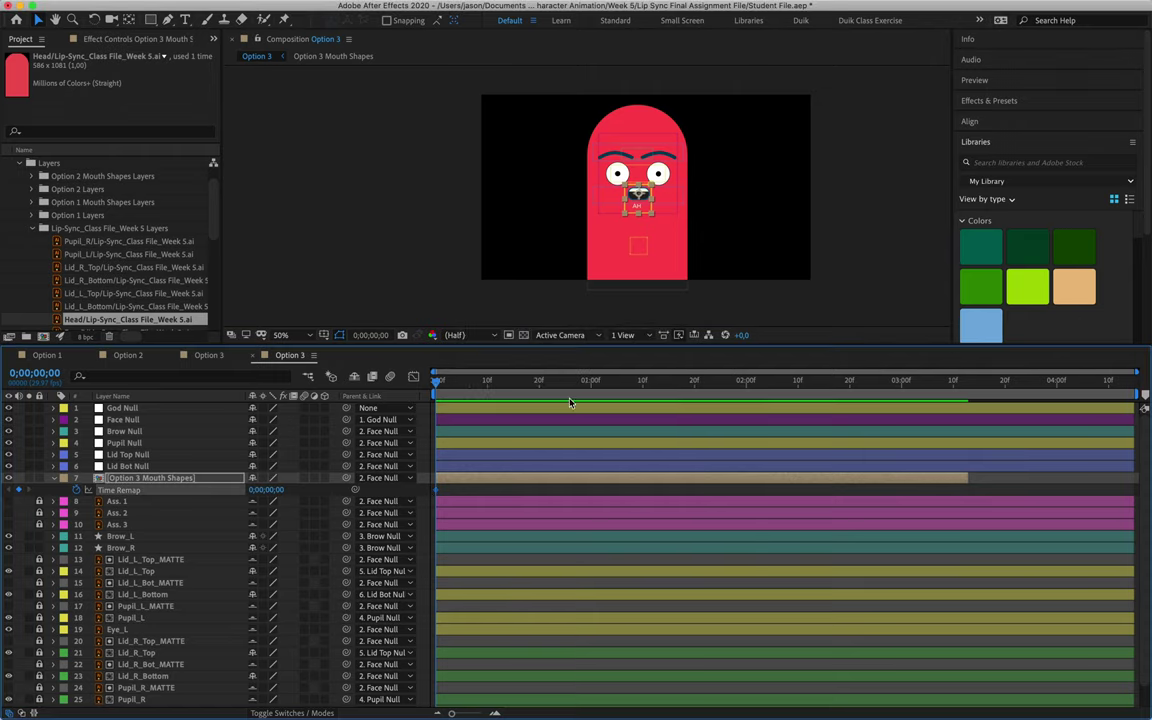
Hold the first Time Remap keyframe and add mouth-shape keyframes at 10f (frame 5), 20f and 1:00
right_click(437, 491)
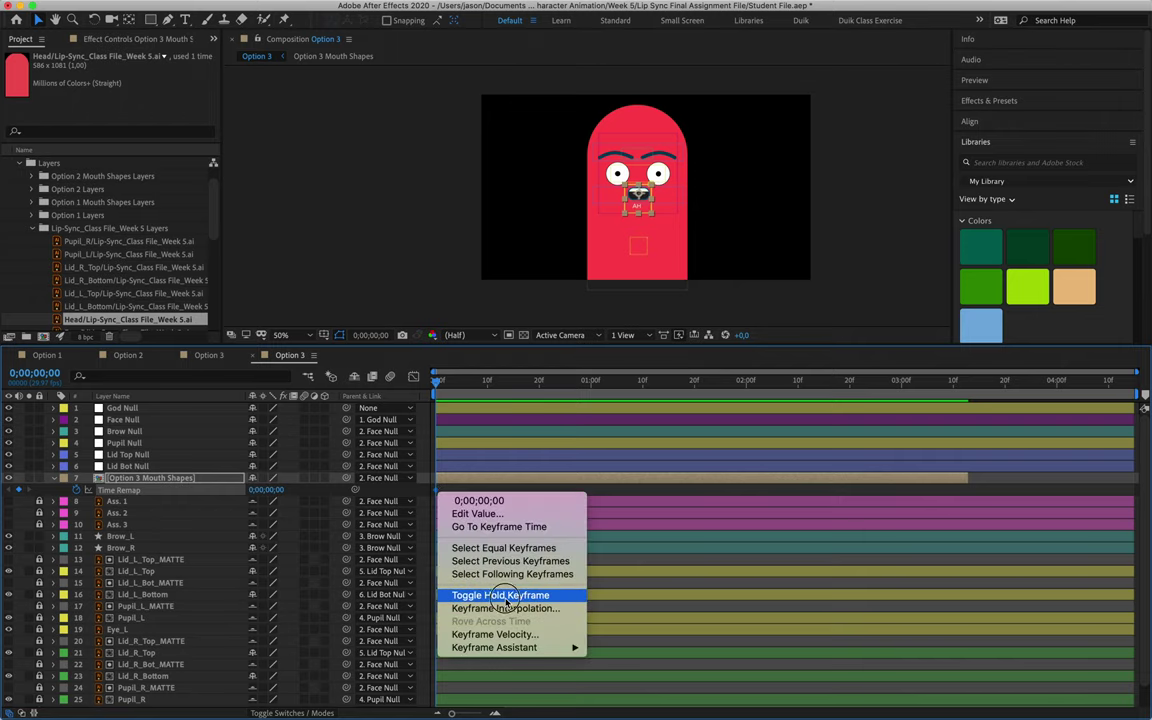
click(514, 594)
drag(475, 388, 487, 388)
mouse_move(266, 489)
mouse_down()
mouse_move(314, 489)
mouse_move(268, 494)
mouse_up()
click(538, 388)
key(shift+Page_Down)
drag(635, 498, 430, 485)
click(627, 492)
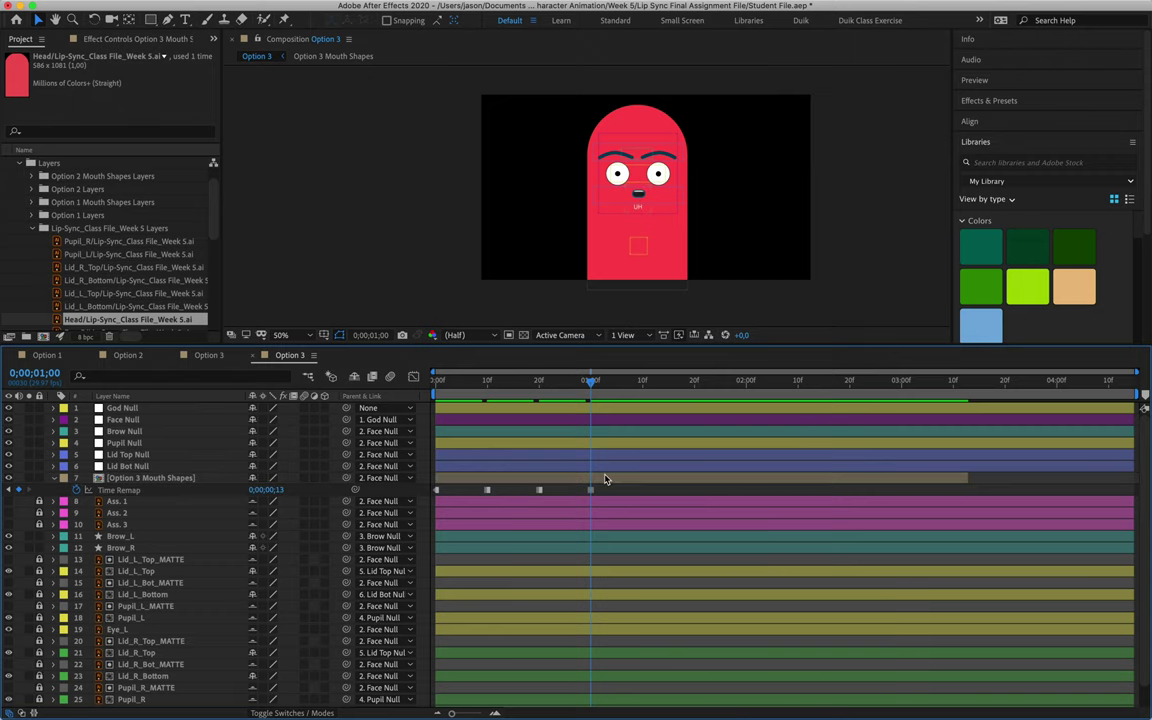
Copy the Option 3 mouth keyframes and paste them onto Option 2 Mouth Shapes' Time Remap
click(382, 478)
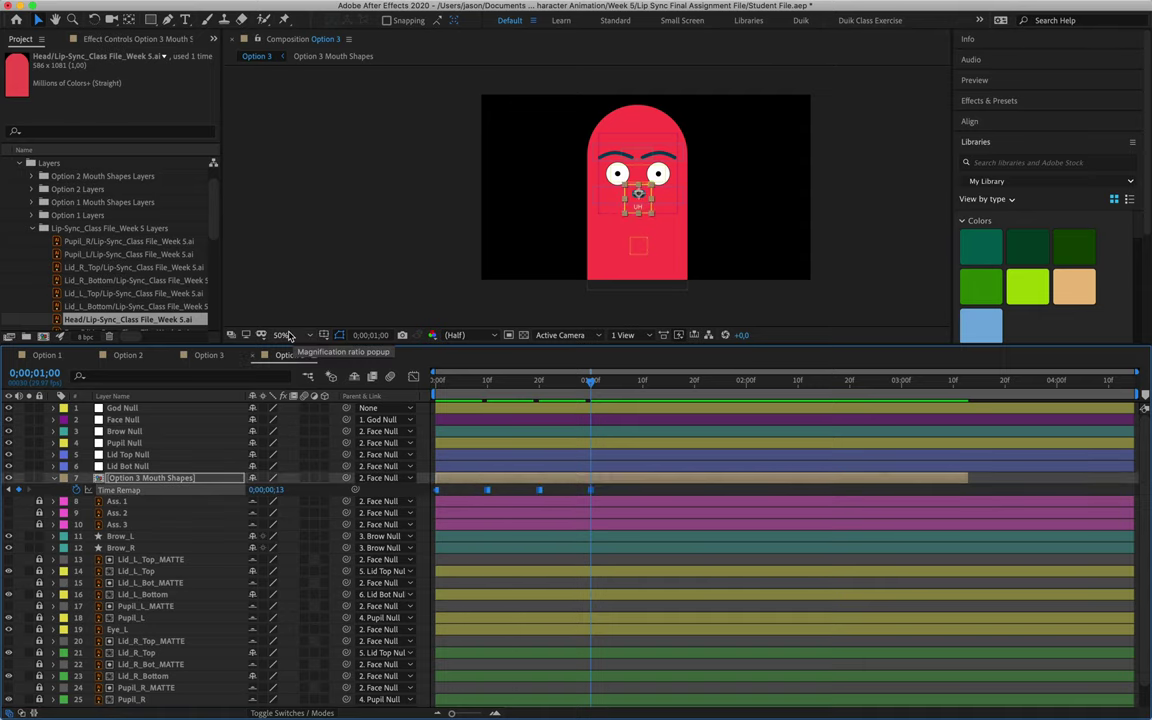
click(45, 356)
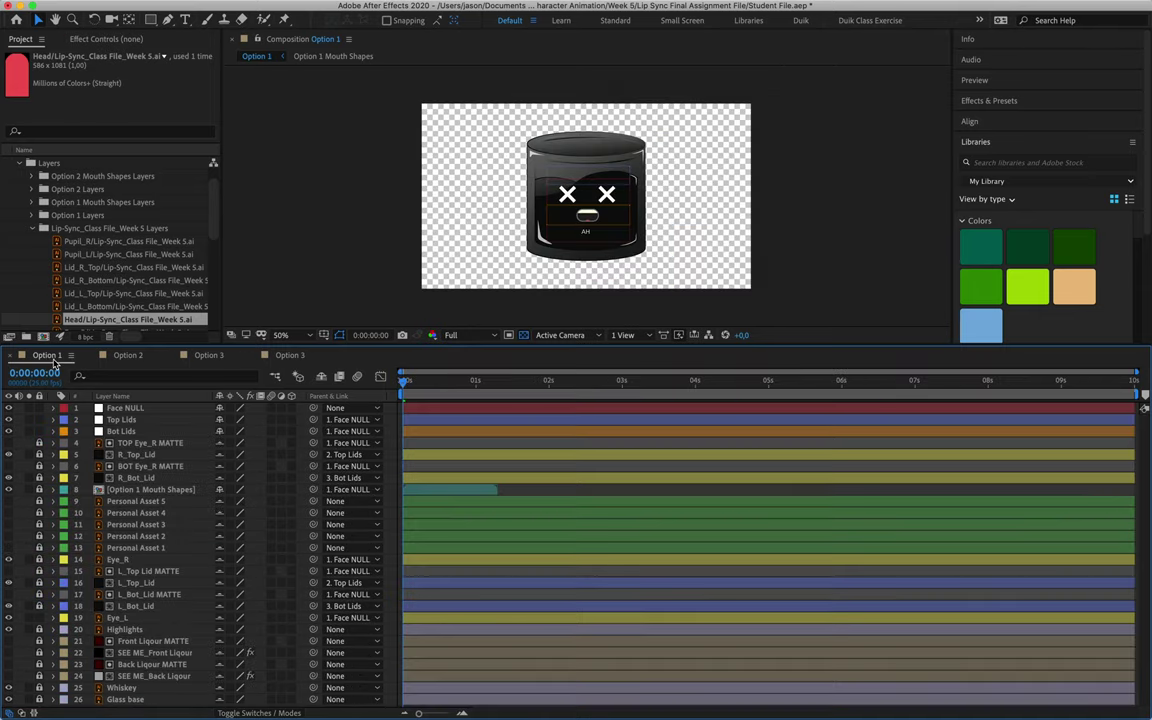
click(120, 355)
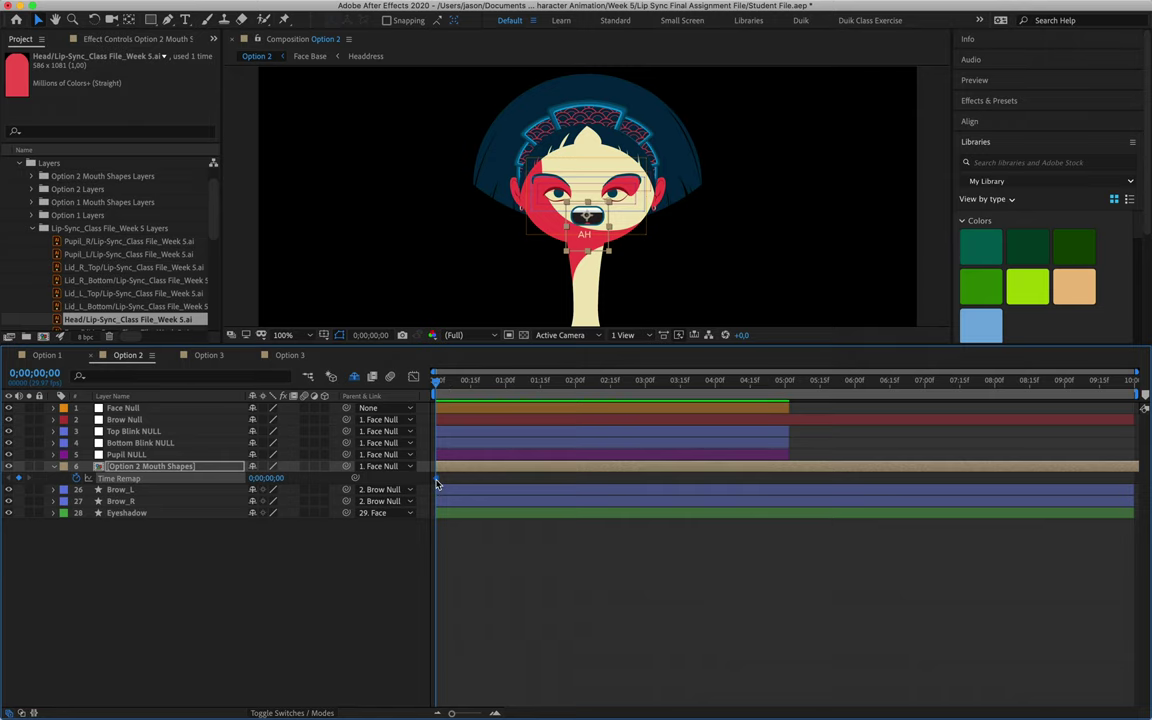
key(ctrl+v)
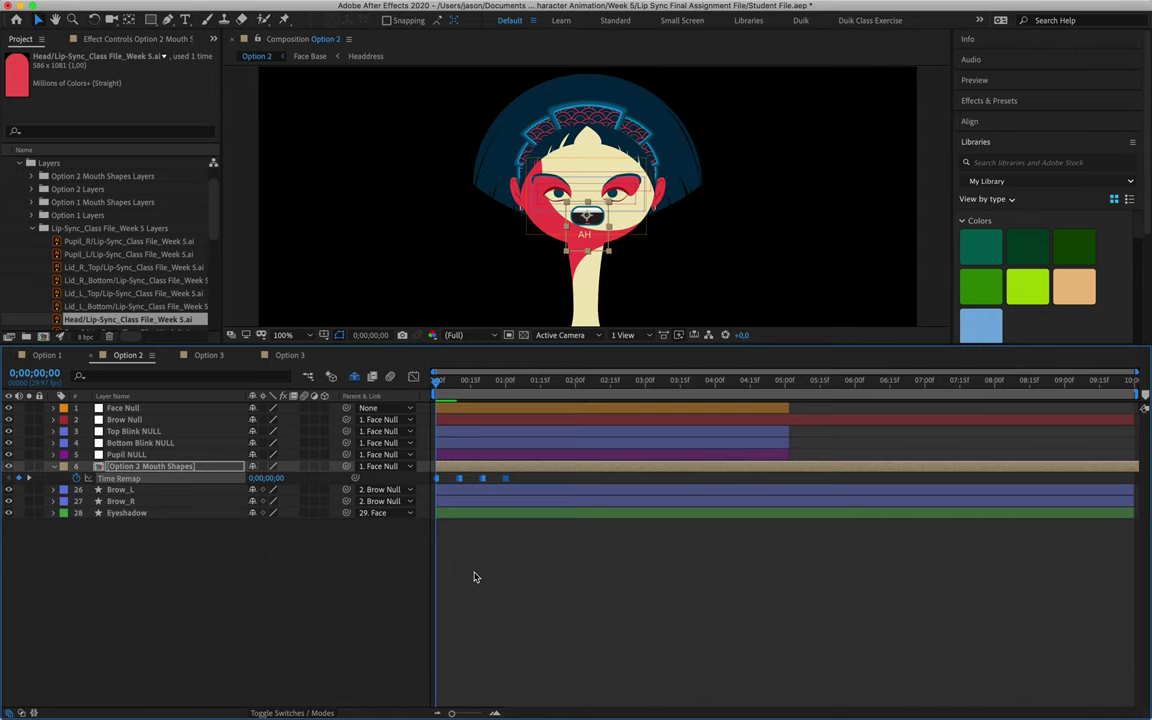
click(289, 355)
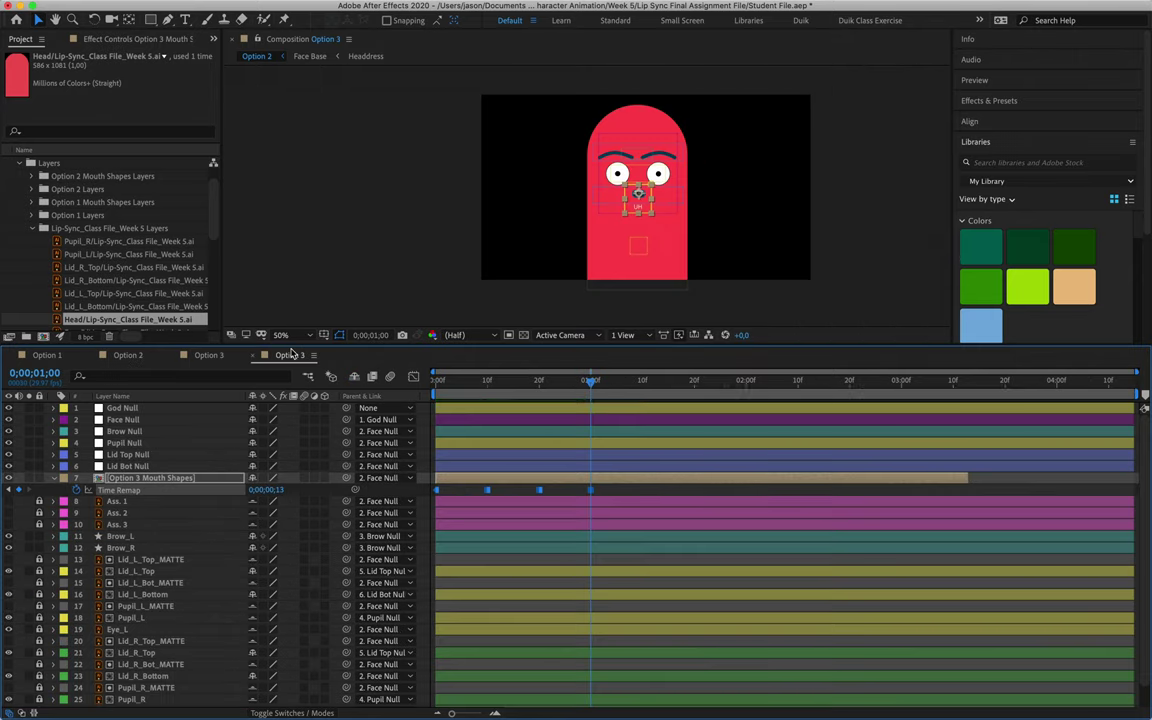
click(127, 355)
mouse_move(447, 385)
mouse_down()
mouse_move(508, 410)
mouse_move(411, 391)
mouse_move(509, 404)
mouse_move(437, 396)
mouse_up()
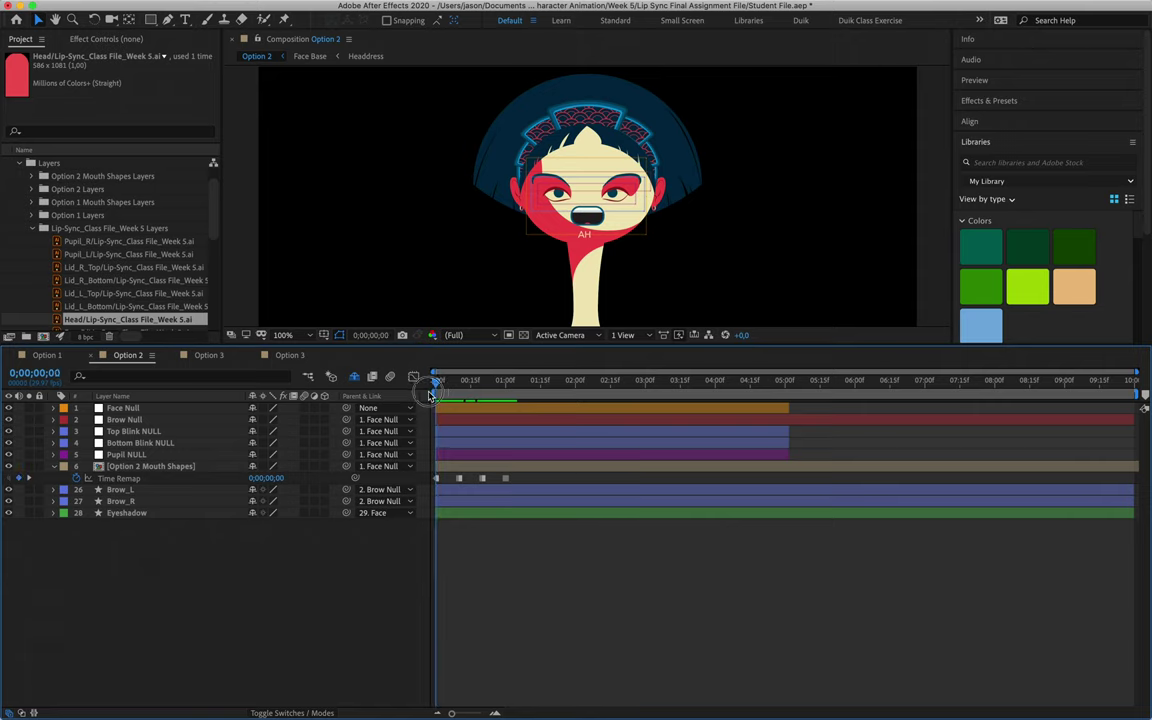
Return time to 0 and collapse the Lip-Sync layers, Layers, Comps and Student File.aep folders
click(196, 467)
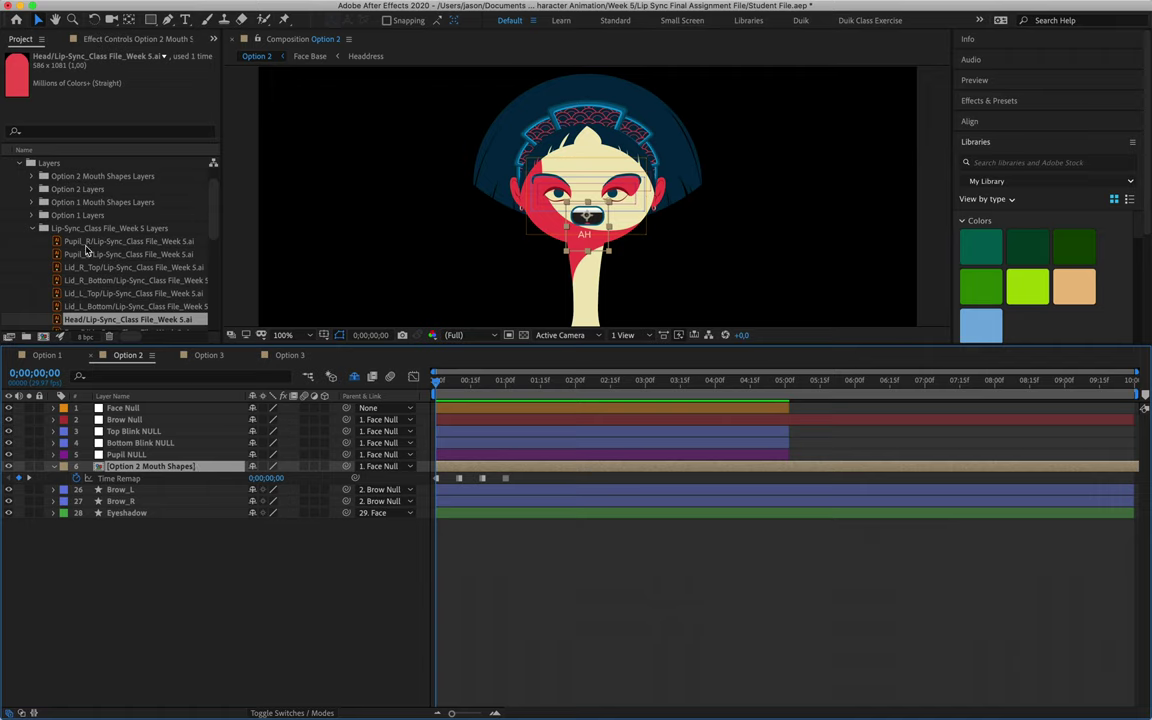
click(32, 228)
click(24, 170)
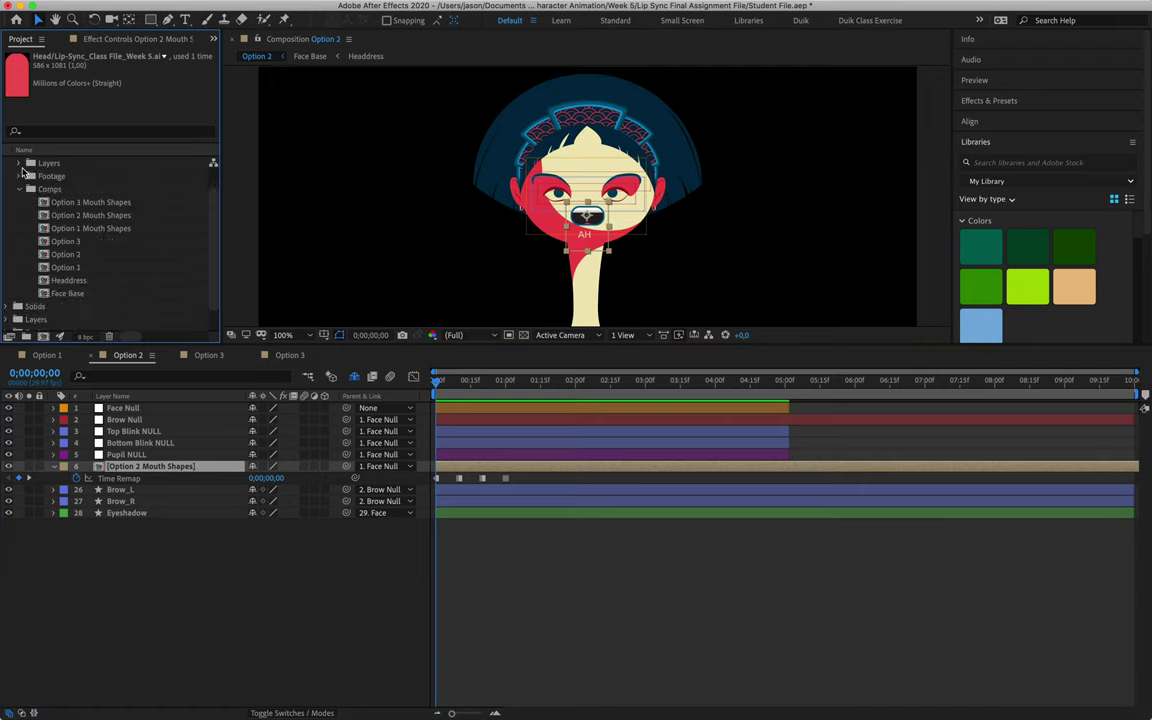
click(19, 189)
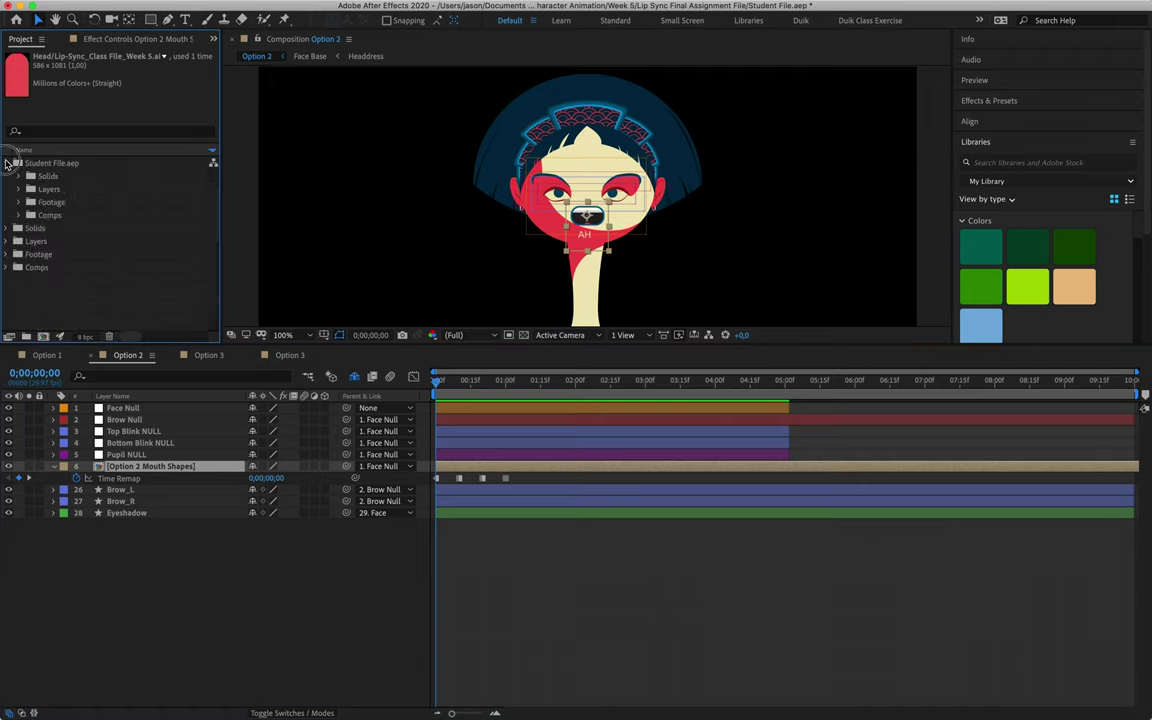
click(7, 162)
click(143, 579)
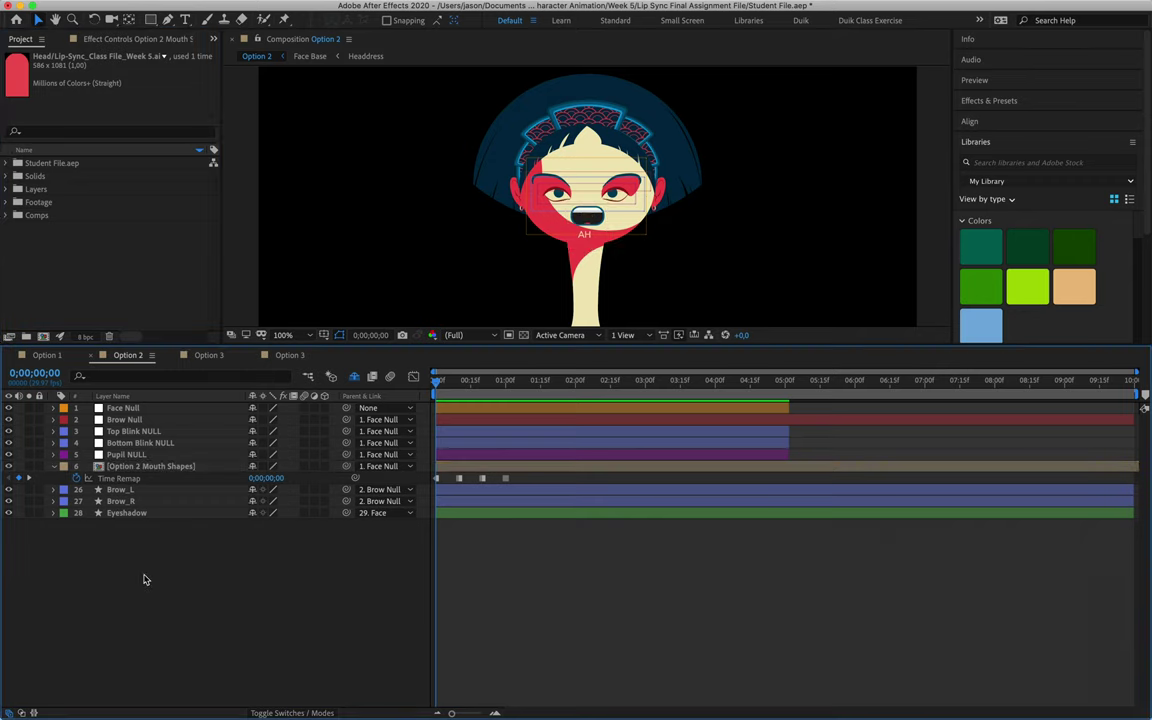